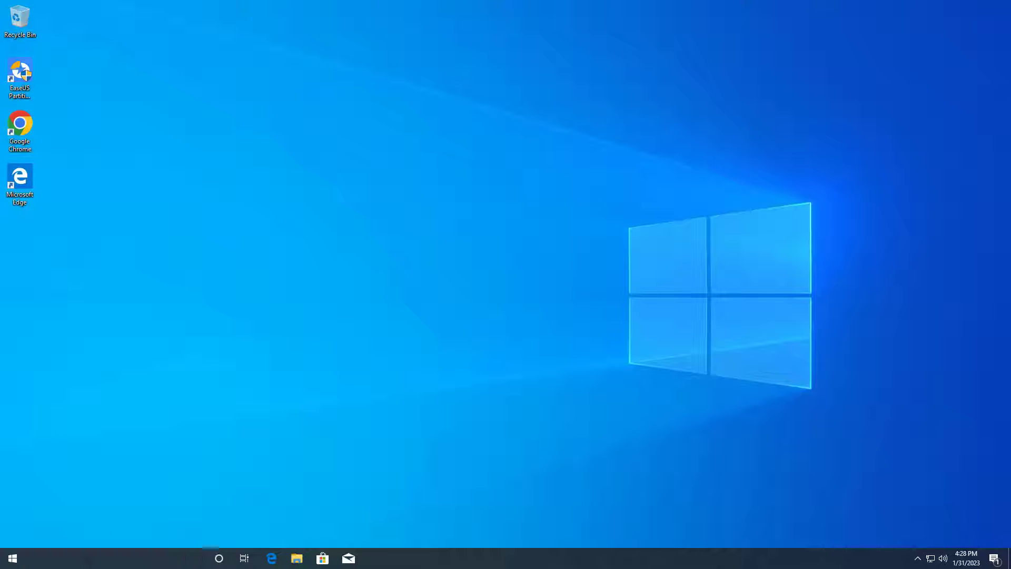
Step: Search for cmd and launch Command Prompt as administrator, approving the UAC prompt
{"action": "left_click", "coordinate": [88, 559]}
{"action": "type", "text": "cm"}
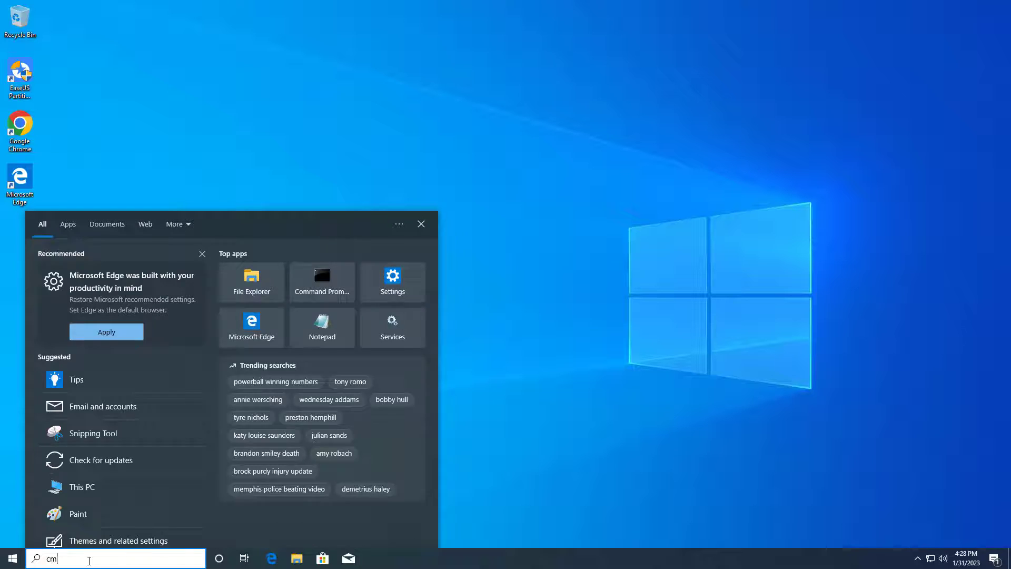
{"action": "type", "text": "d"}
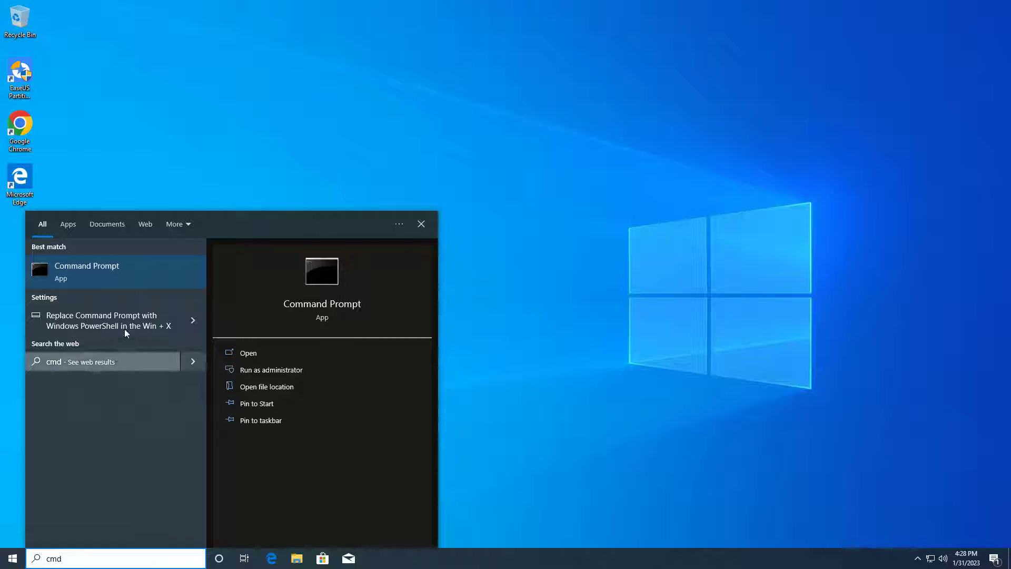
{"action": "right_click", "coordinate": [112, 257]}
{"action": "left_click", "coordinate": [157, 266]}
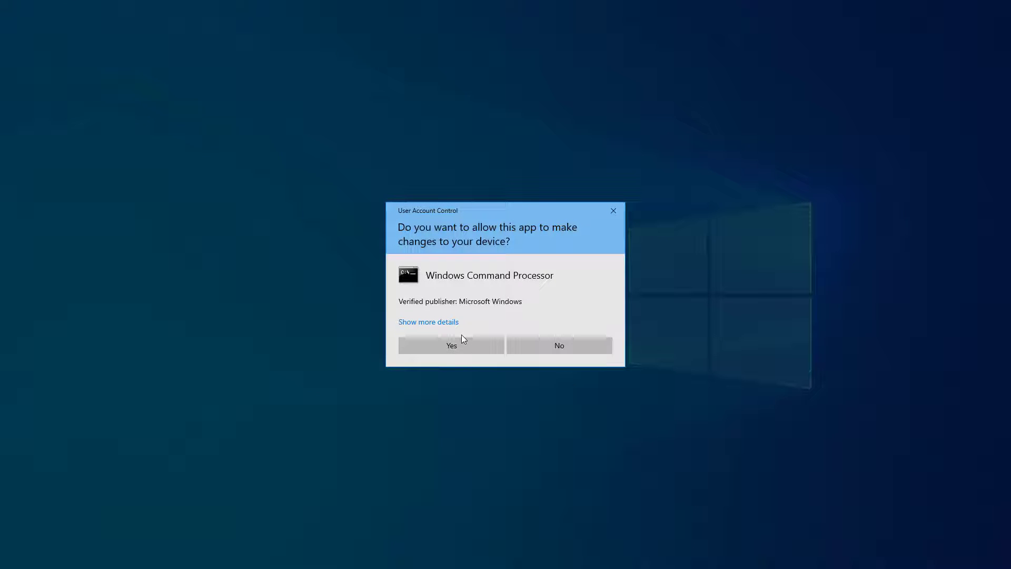
{"action": "left_click", "coordinate": [461, 340]}
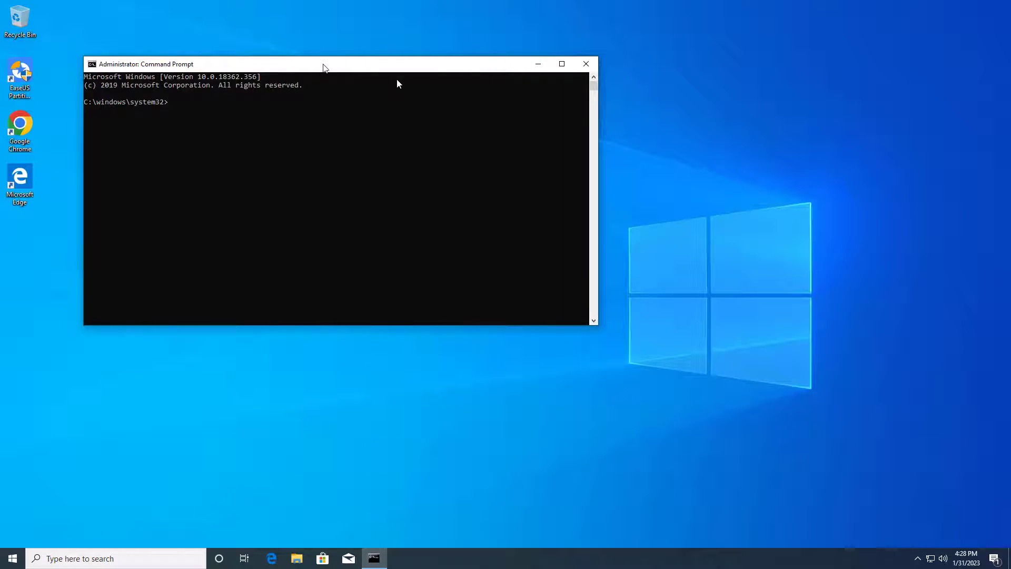
{"action": "type", "text": "reagen"}
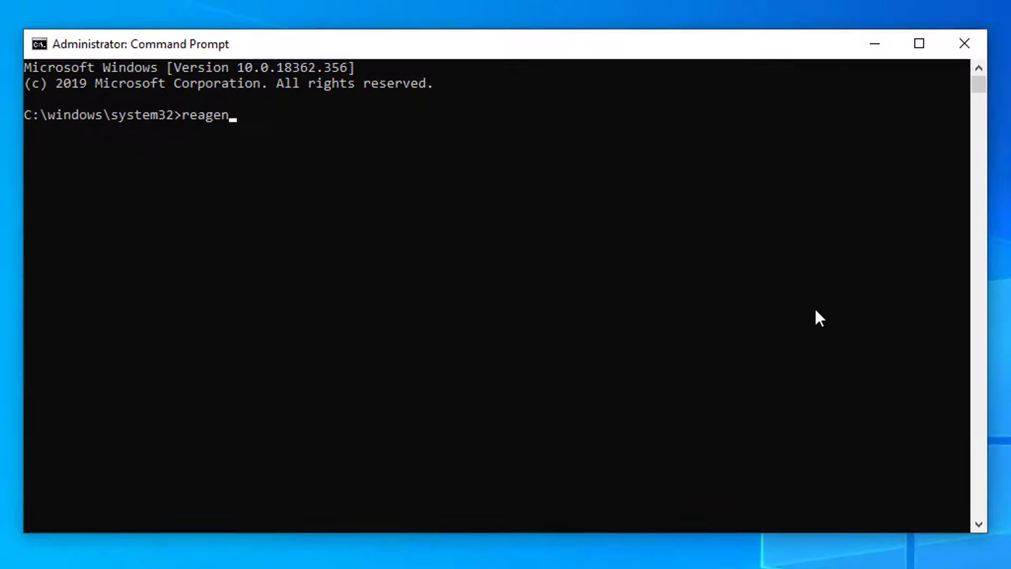
{"action": "type", "text": "tc"}
{"action": "type", "text": " /"}
{"action": "type", "text": "in"}
{"action": "type", "text": "fo"}
Step: Run reagentc /info and highlight the 'Windows RE status: Disabled' line
{"action": "key", "text": "Return"}
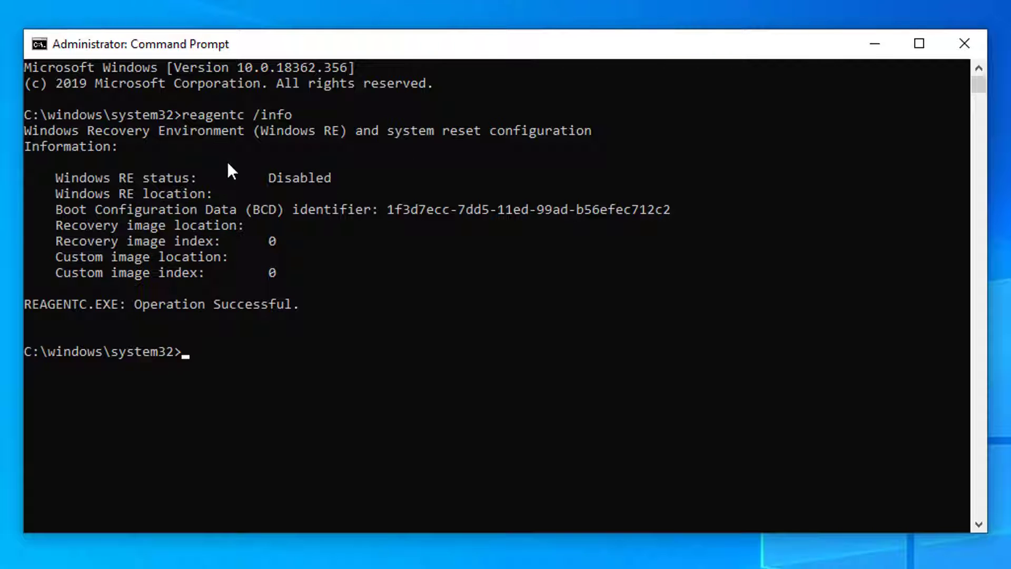
{"action": "left_click_drag", "start_coordinate": [345, 180], "coordinate": [91, 179]}
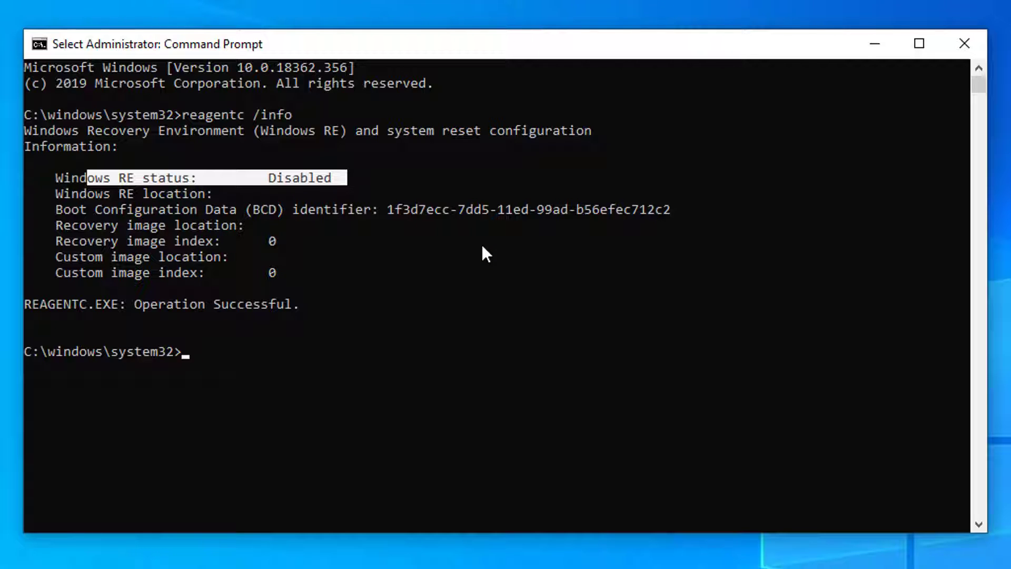
{"action": "type", "text": "reagen"}
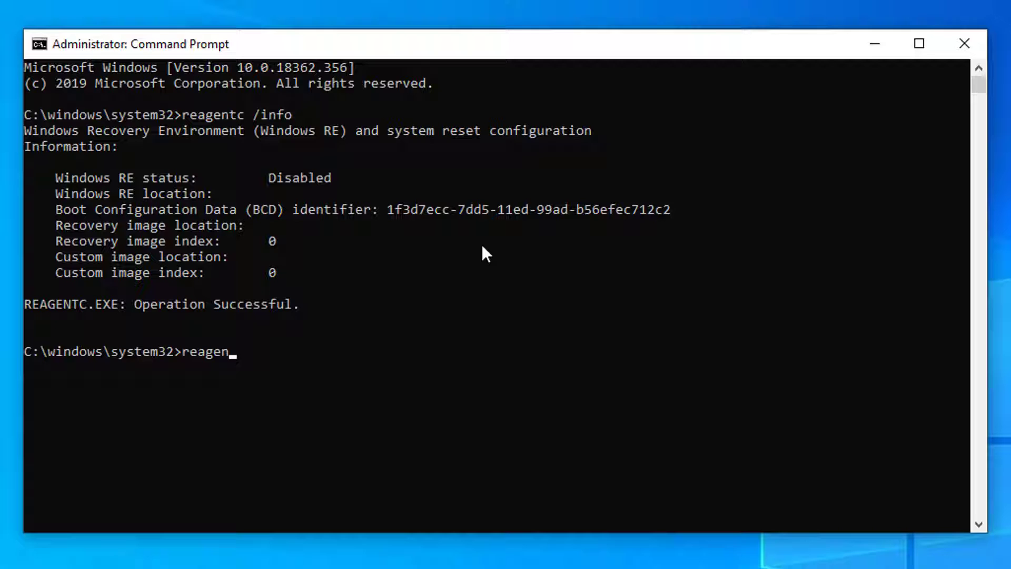
{"action": "type", "text": "tc /e"}
{"action": "type", "text": "nable"}
Step: Run reagentc /enable and highlight the 'Windows RE image was not found' error
{"action": "key", "text": "Return"}
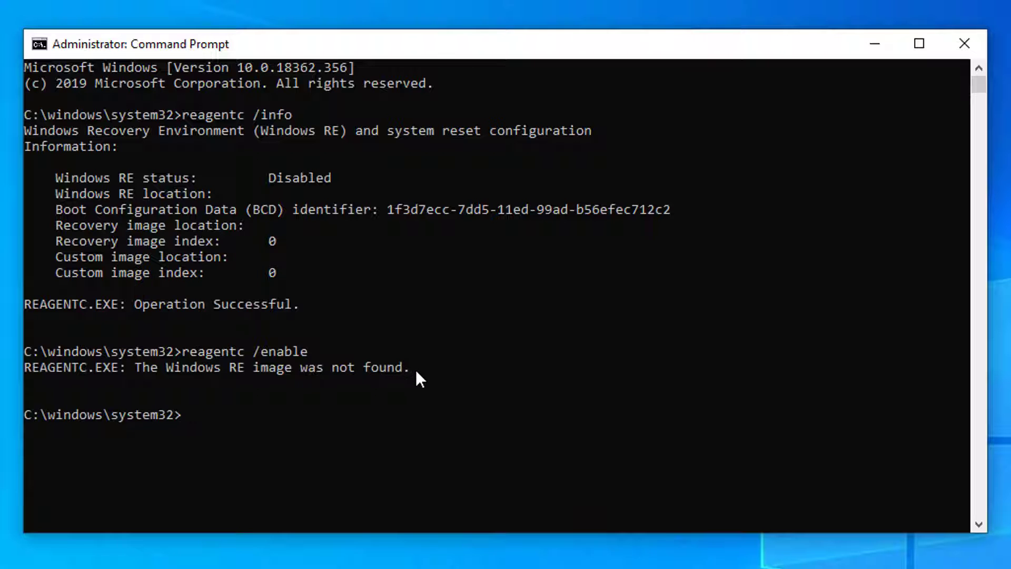
{"action": "left_click_drag", "start_coordinate": [415, 368], "coordinate": [27, 368]}
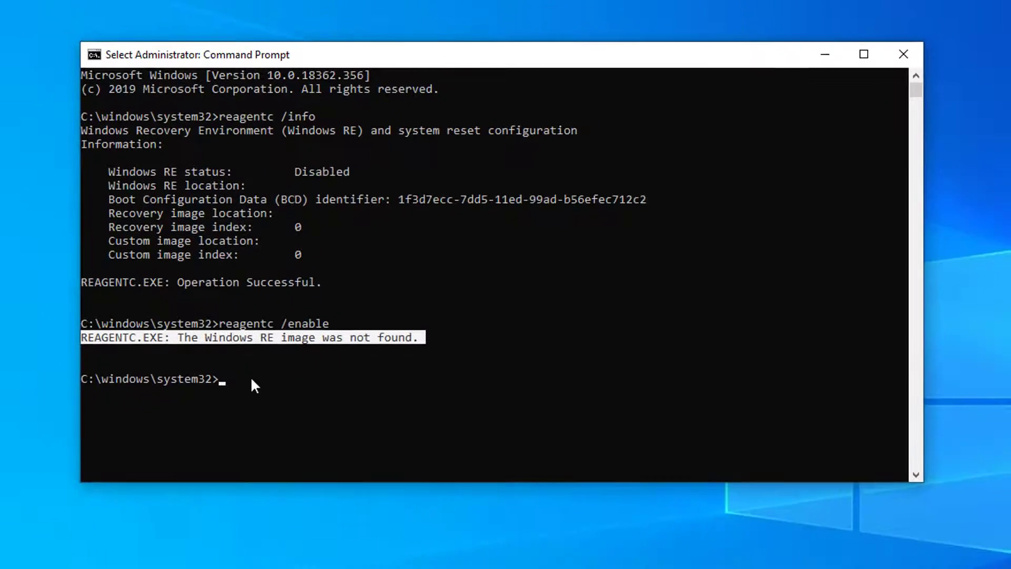
Step: Minimize Command Prompt and launch Disk Management maximized from the Start right-click menu
{"action": "left_click", "coordinate": [686, 84]}
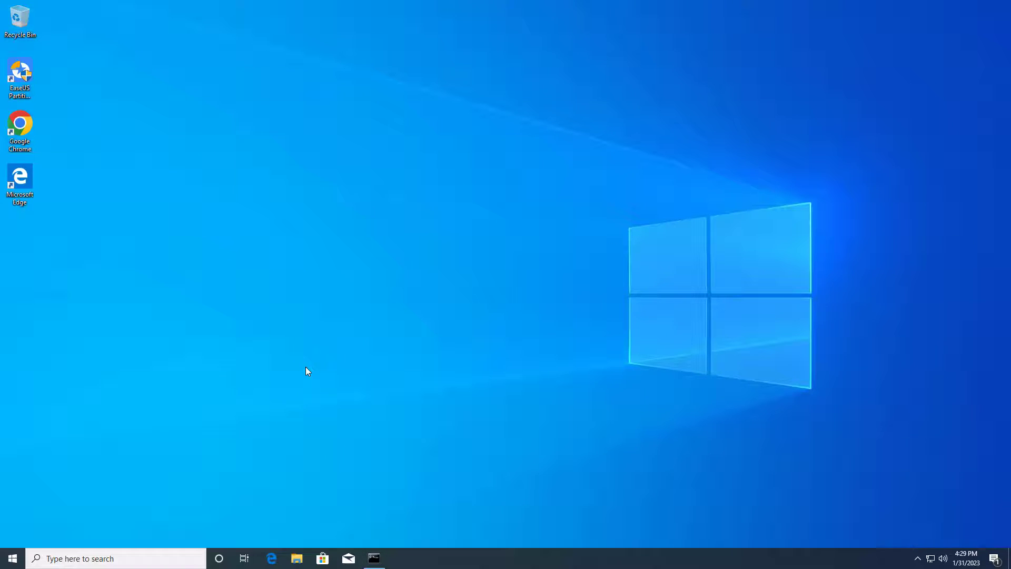
{"action": "right_click", "coordinate": [12, 558]}
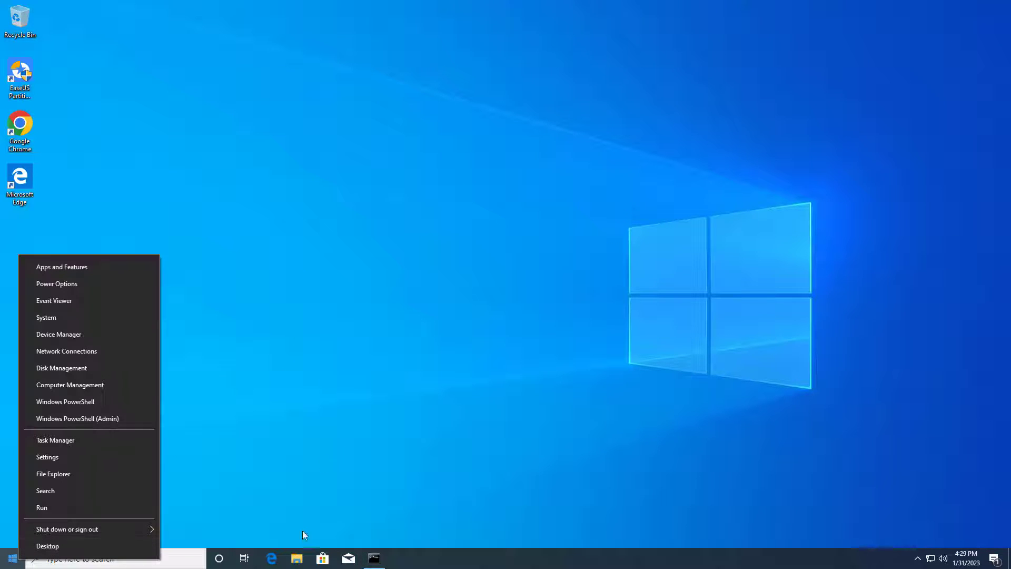
{"action": "left_click", "coordinate": [89, 370]}
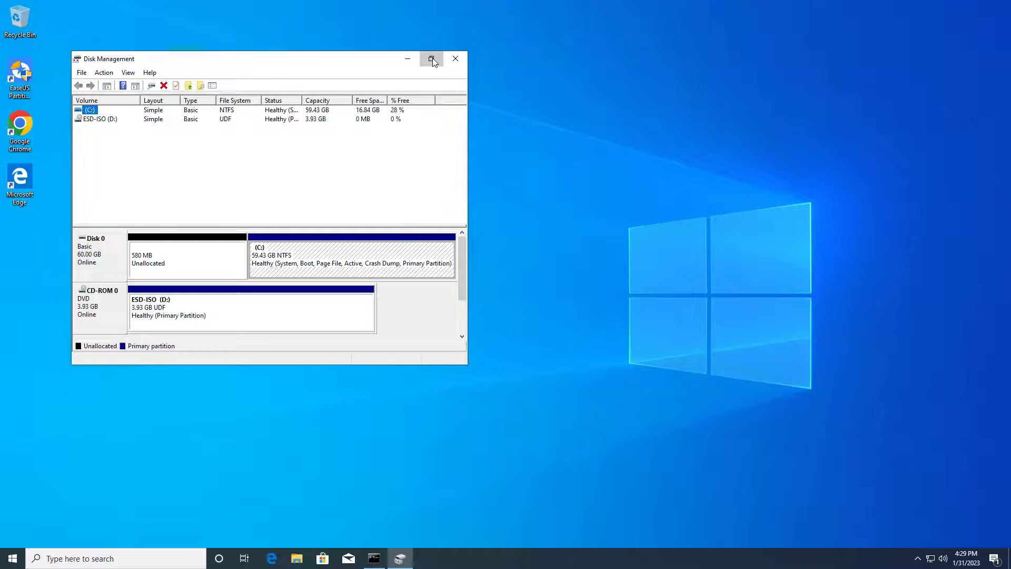
{"action": "left_click", "coordinate": [430, 59]}
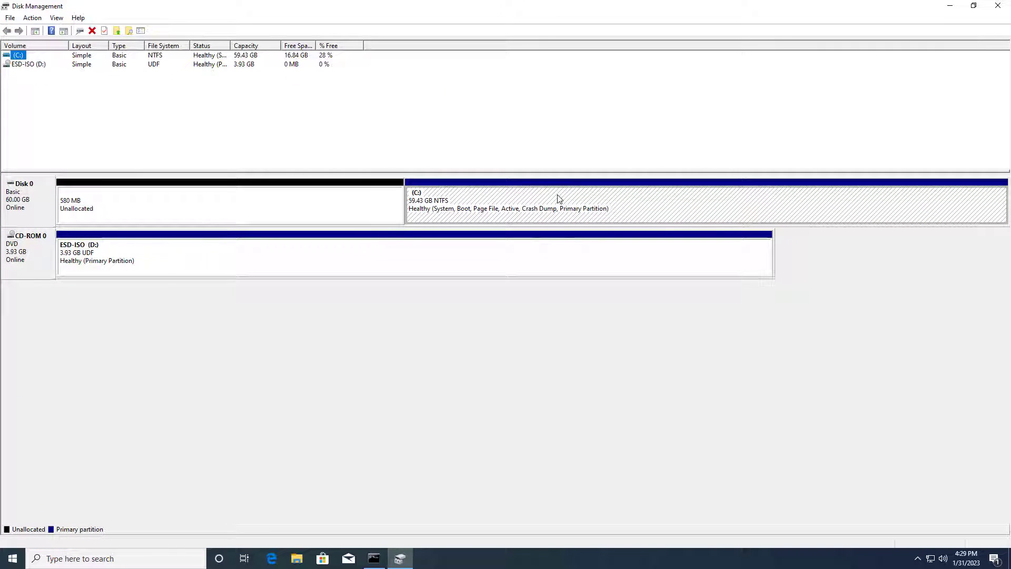
Step: Select the C: partition on Disk 0 and bring up its context actions
{"action": "left_click", "coordinate": [464, 212]}
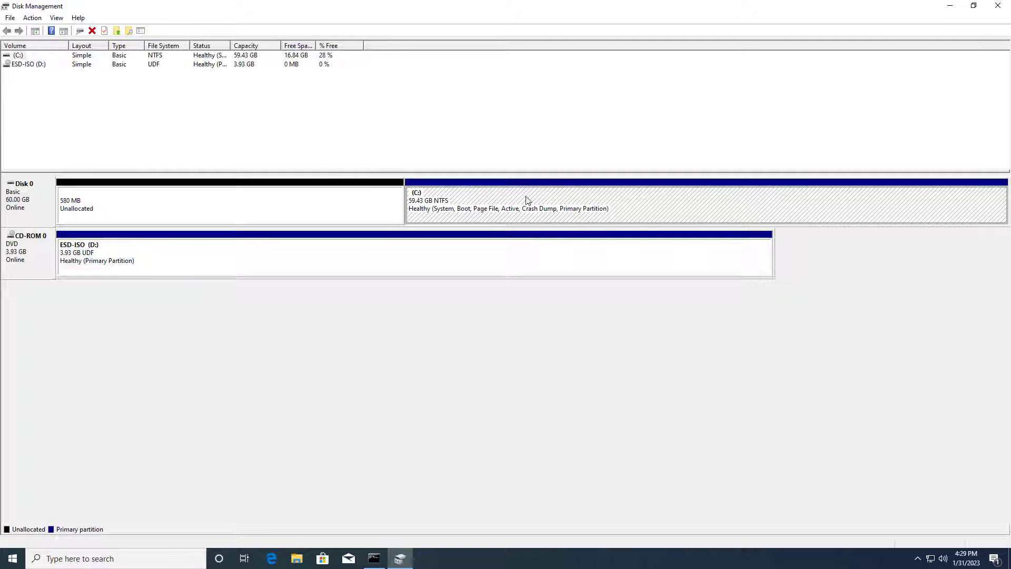
{"action": "right_click", "coordinate": [644, 203]}
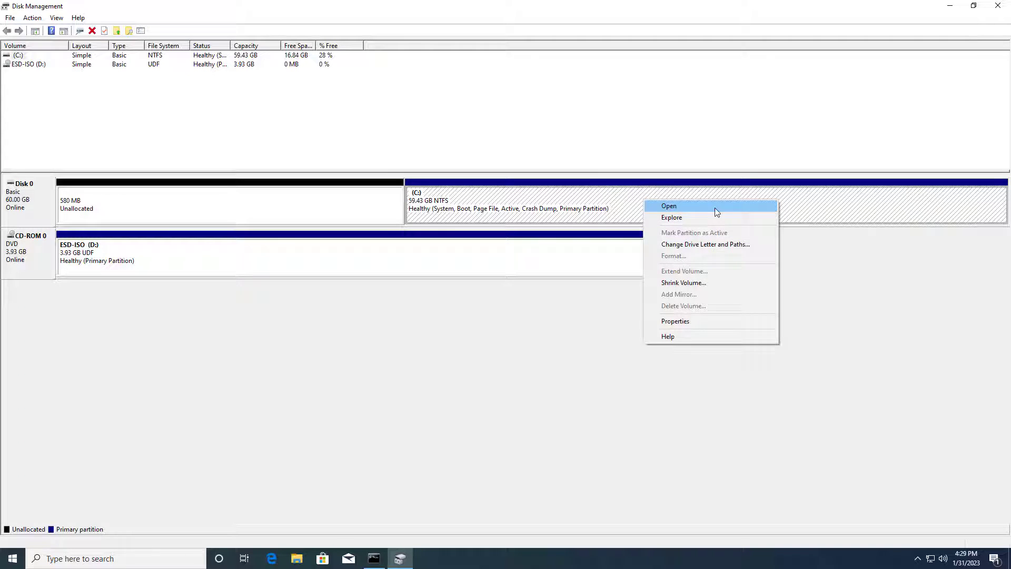
Step: Shrink the C: volume by 1024 MB, leaving 1.00 GB unallocated on Disk 0
{"action": "left_click", "coordinate": [707, 283]}
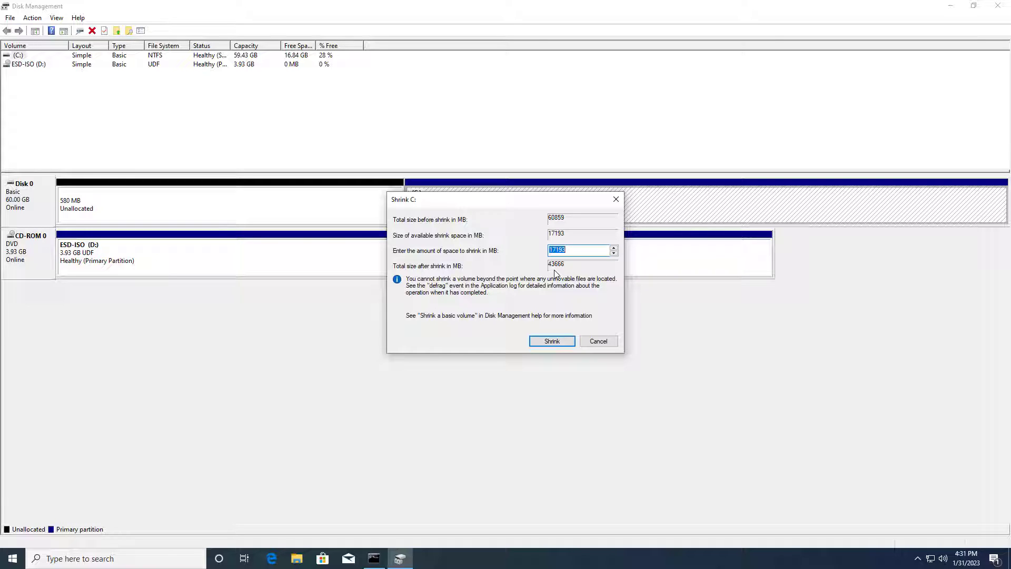
{"action": "type", "text": "10"}
{"action": "type", "text": "24"}
{"action": "left_click", "coordinate": [550, 343]}
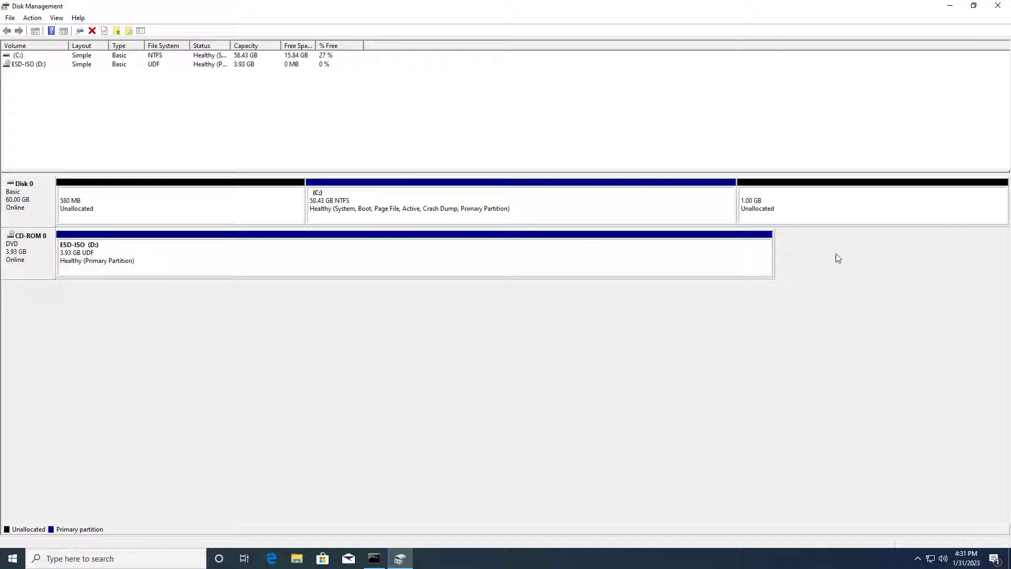
Step: Start a New Simple Volume on the 1.00 GB unallocated space, keeping the full size and drive letter E
{"action": "left_click", "coordinate": [821, 206]}
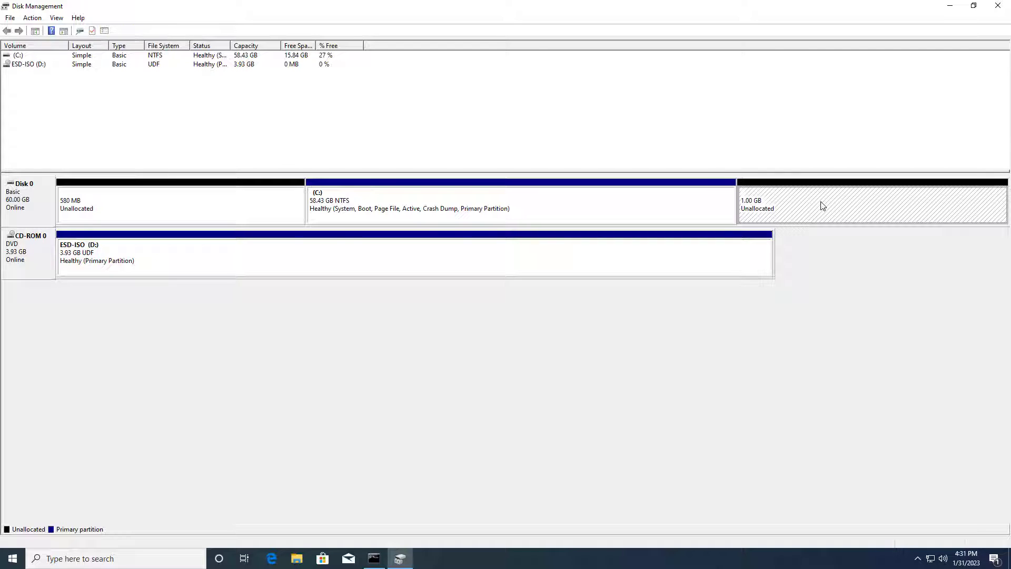
{"action": "right_click", "coordinate": [822, 205]}
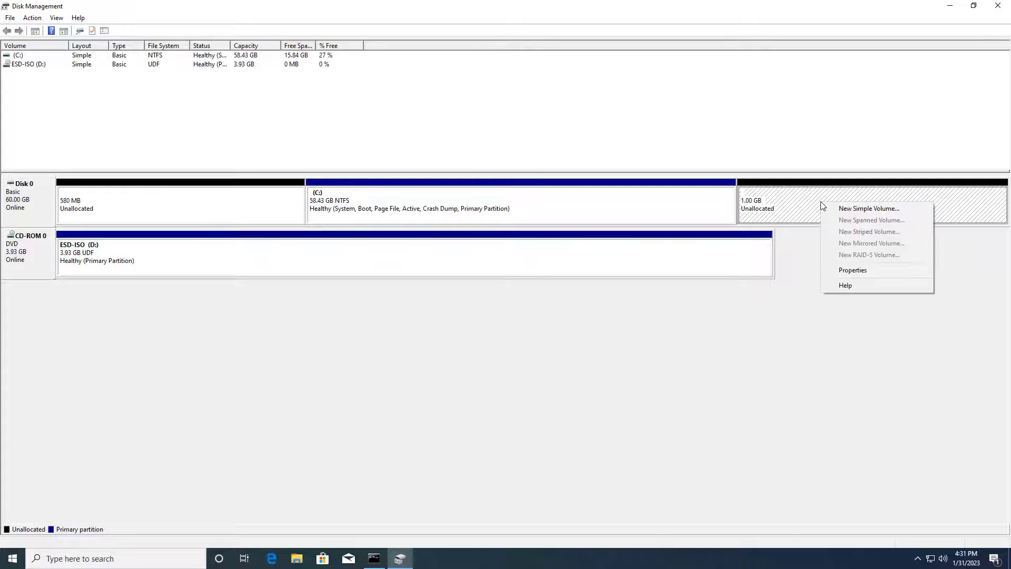
{"action": "left_click", "coordinate": [885, 213]}
{"action": "left_click", "coordinate": [215, 247]}
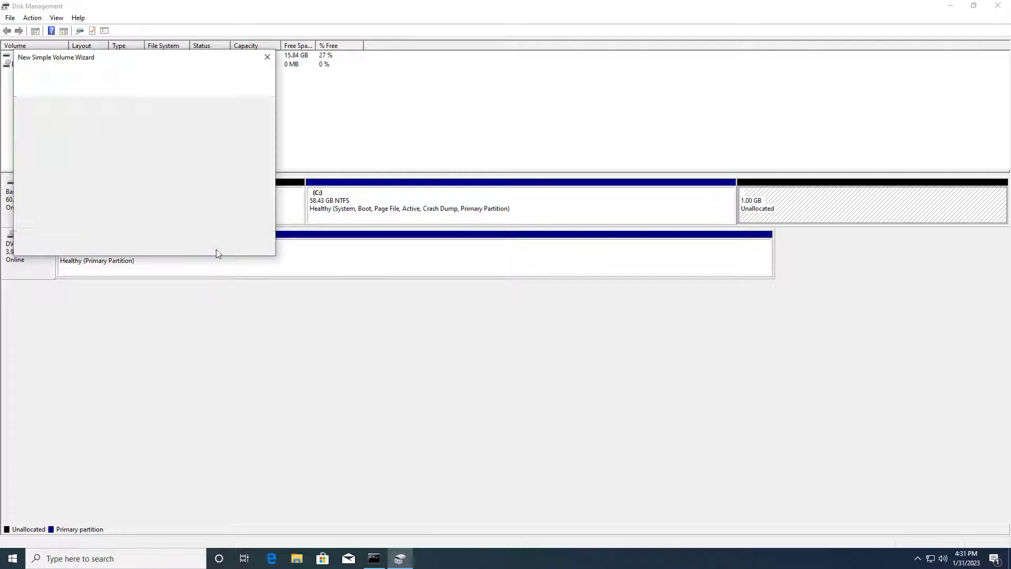
{"action": "left_click", "coordinate": [204, 245]}
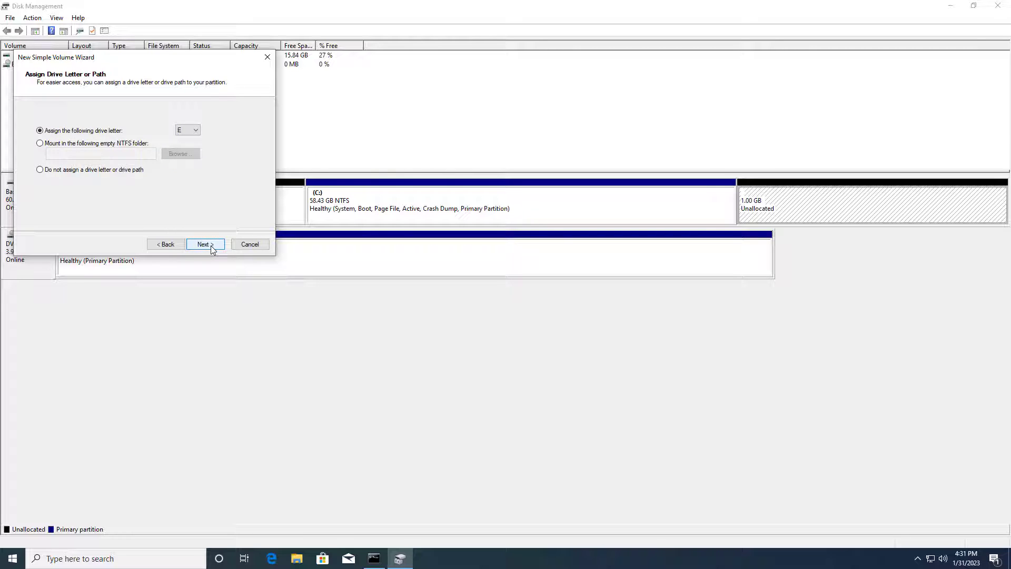
{"action": "left_click", "coordinate": [212, 249]}
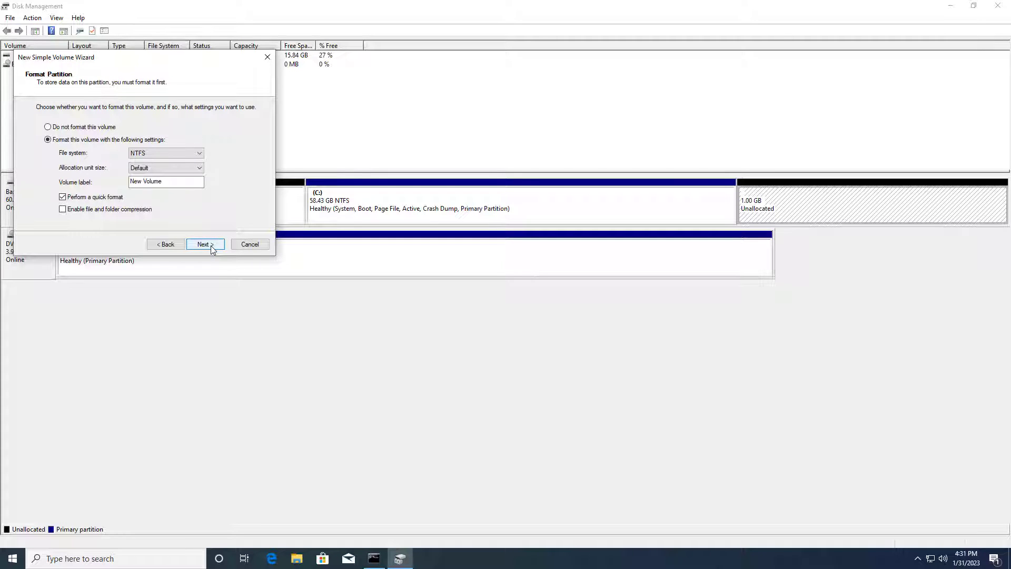
Step: Label the volume 'Recovery Partition', format it NTFS and finish the wizard
{"action": "left_click_drag", "start_coordinate": [185, 182], "coordinate": [94, 187]}
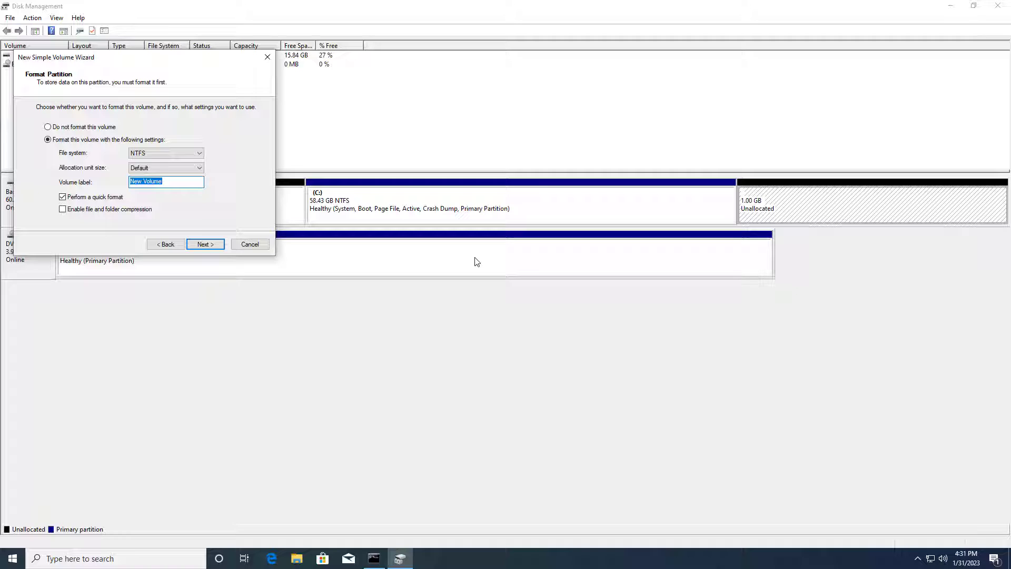
{"action": "type", "text": "Recovery"}
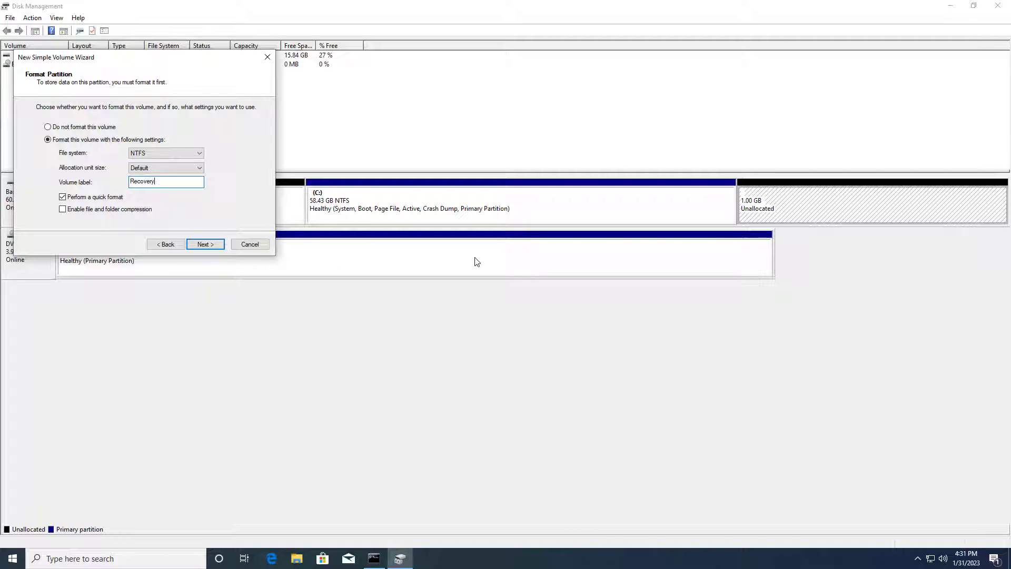
{"action": "type", "text": "artition"}
{"action": "left_click", "coordinate": [204, 245]}
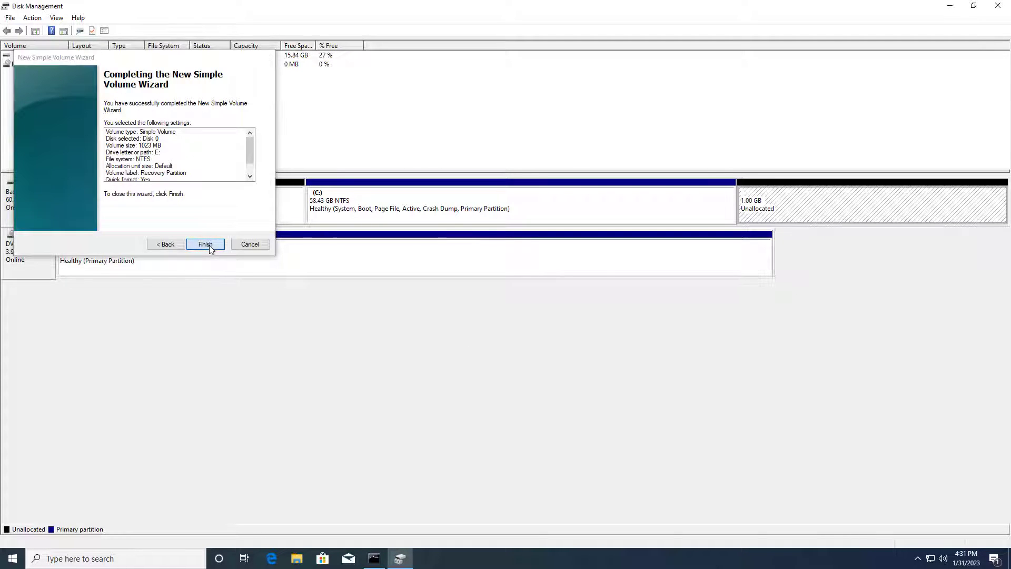
{"action": "left_click", "coordinate": [207, 245]}
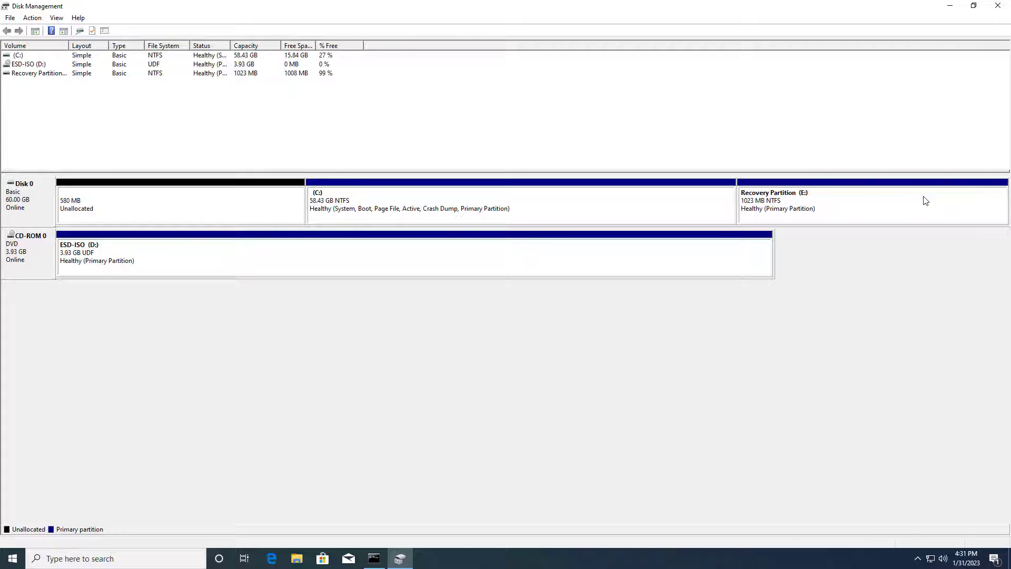
Step: Minimize Disk Management, start File Explorer and reach the Folder Options View settings
{"action": "left_click", "coordinate": [950, 6]}
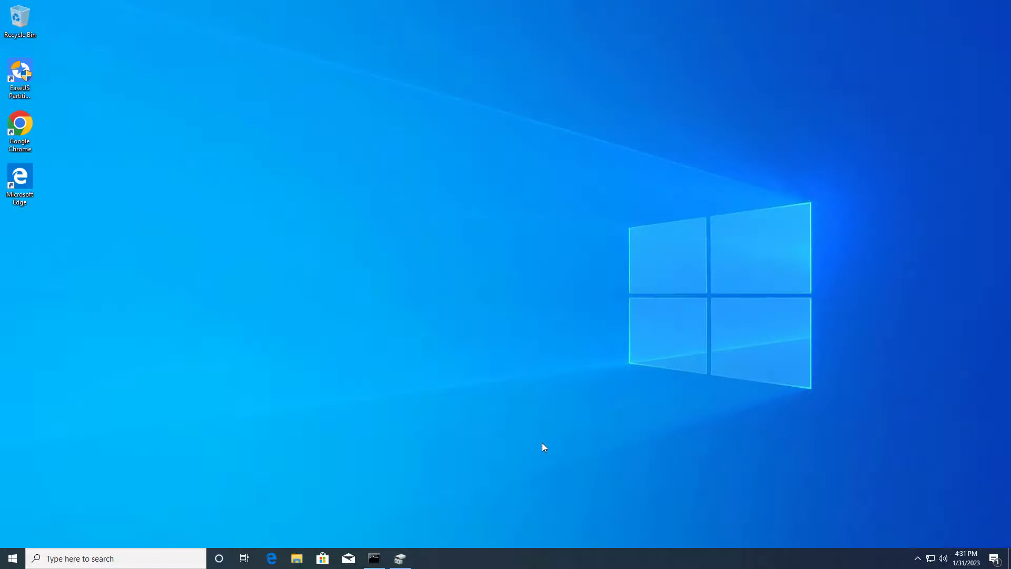
{"action": "left_click", "coordinate": [376, 558]}
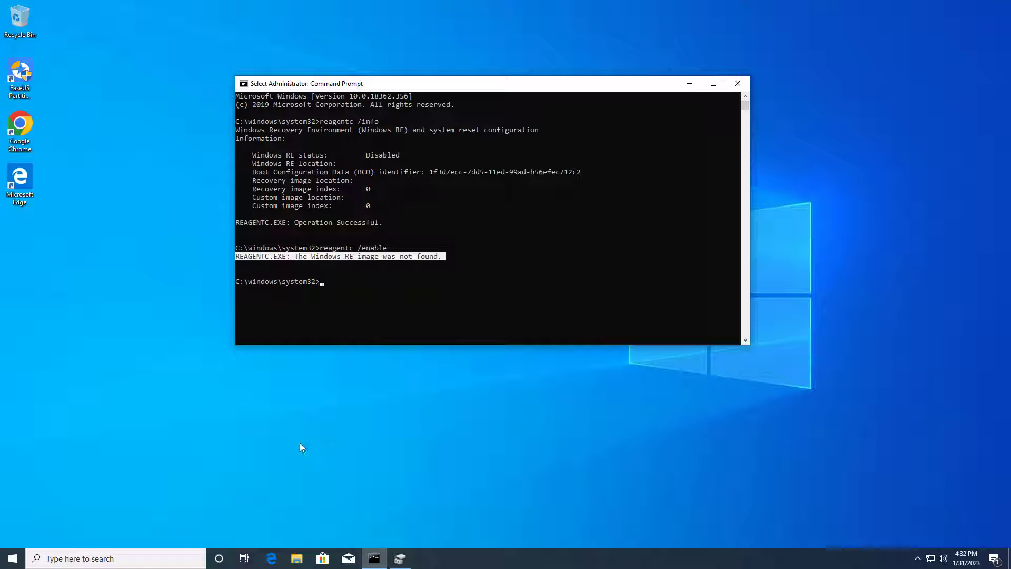
{"action": "left_click", "coordinate": [297, 559]}
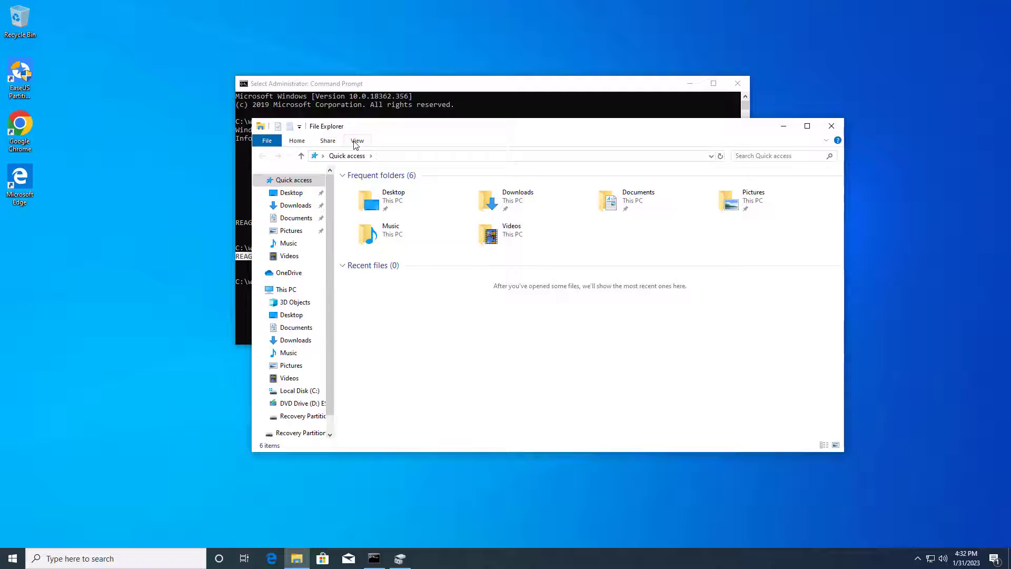
{"action": "left_click", "coordinate": [357, 142]}
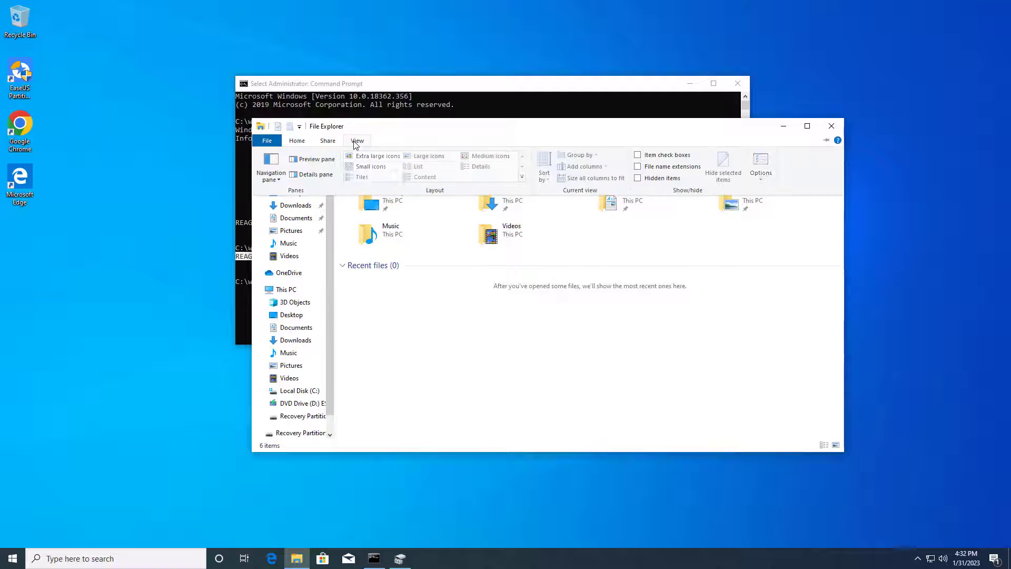
{"action": "left_click", "coordinate": [761, 172]}
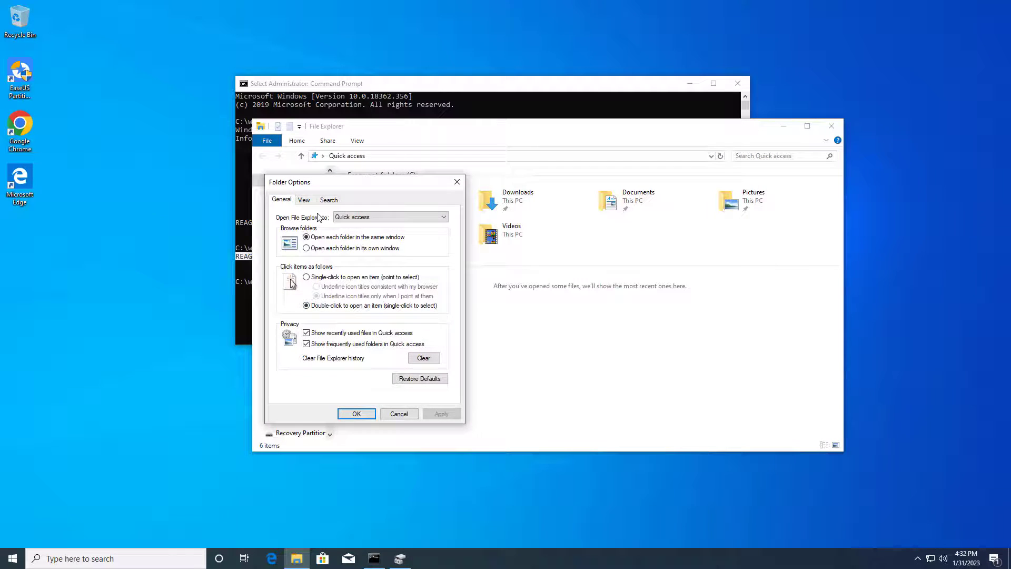
{"action": "left_click", "coordinate": [303, 200]}
Step: Enable showing hidden files and stop hiding protected operating system files, applying the change
{"action": "left_click", "coordinate": [313, 347]}
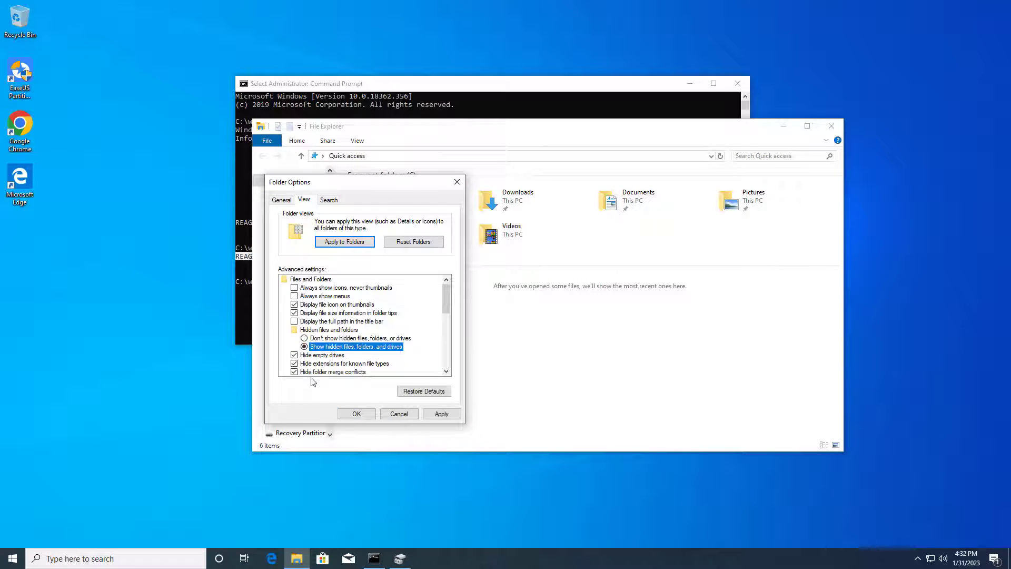
{"action": "scroll", "coordinate": [351, 348], "scroll_direction": "down", "scroll_amount": 2}
{"action": "left_click", "coordinate": [294, 330]}
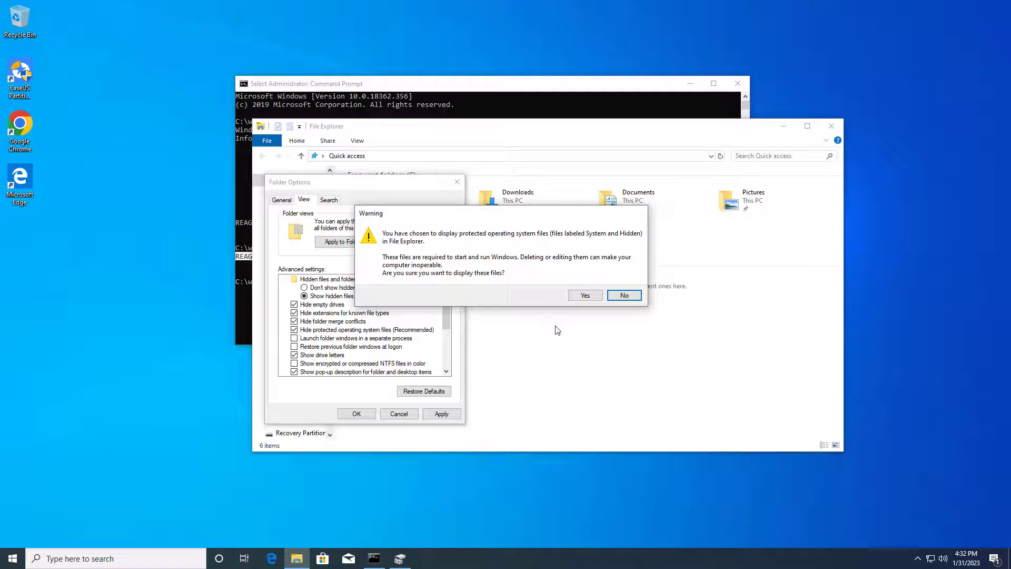
{"action": "left_click", "coordinate": [584, 296]}
{"action": "left_click", "coordinate": [441, 415]}
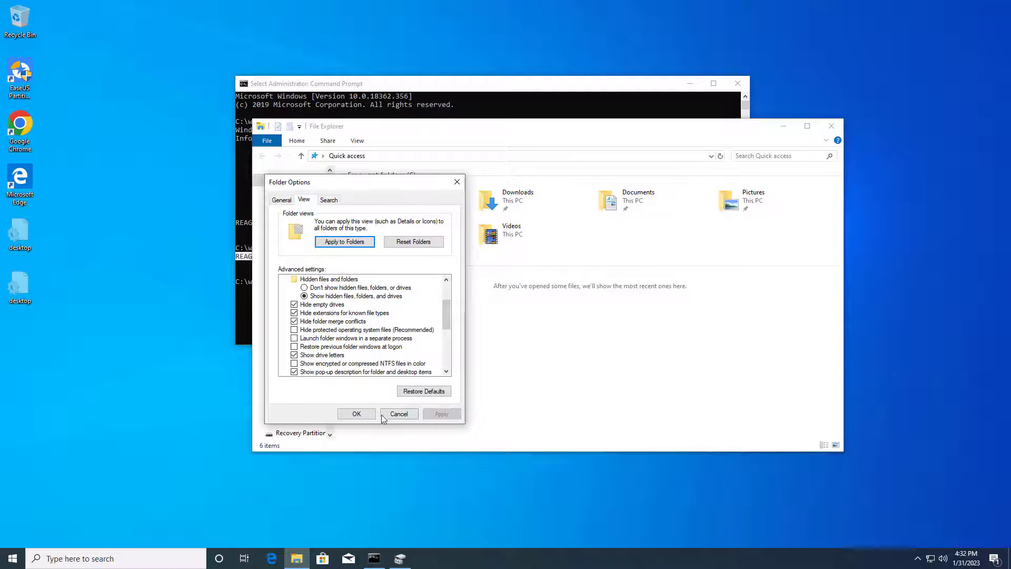
{"action": "left_click", "coordinate": [357, 414]}
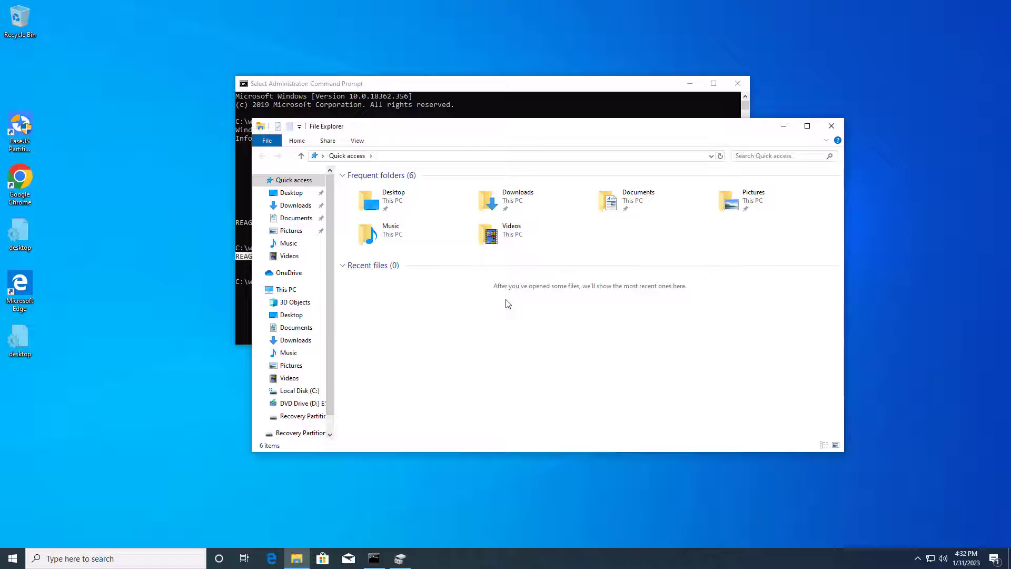
Step: Browse to C:\Windows\System32\Recovery, which holds only ReAgent, then minimize Explorer
{"action": "left_click", "coordinate": [300, 390]}
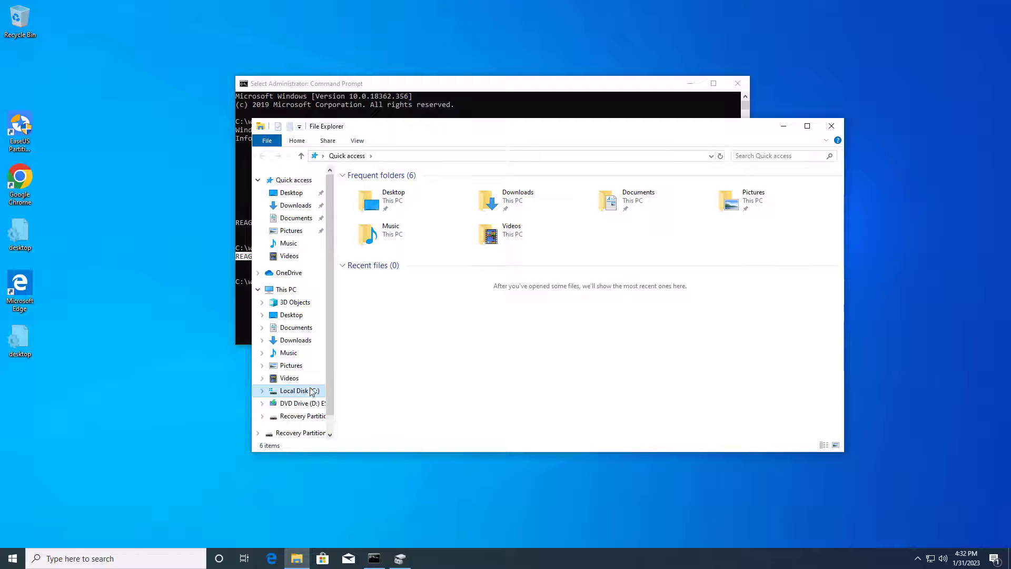
{"action": "double_click", "coordinate": [373, 320]}
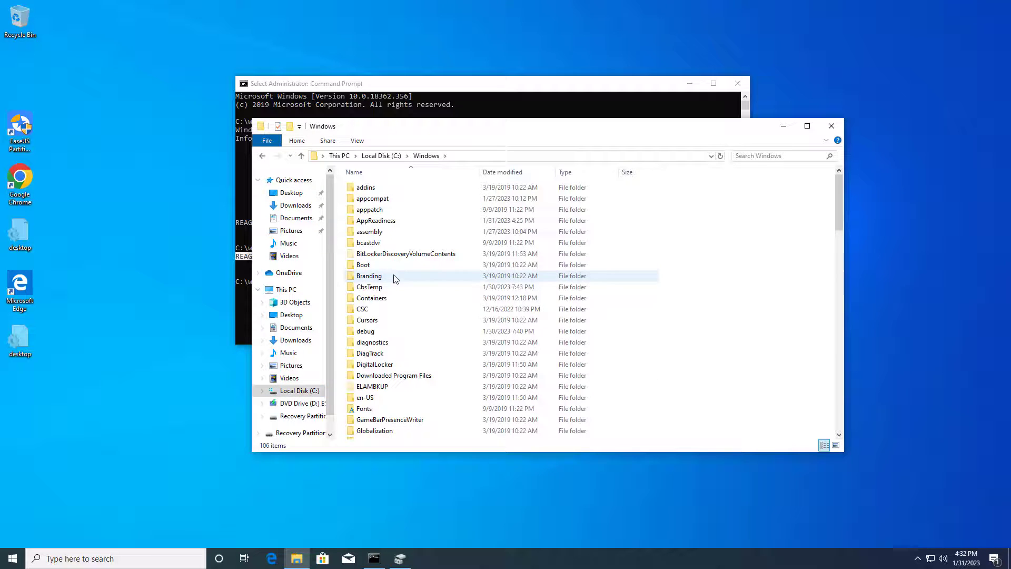
{"action": "scroll", "coordinate": [369, 318], "scroll_direction": "down", "scroll_amount": 20}
{"action": "double_click", "coordinate": [395, 342]}
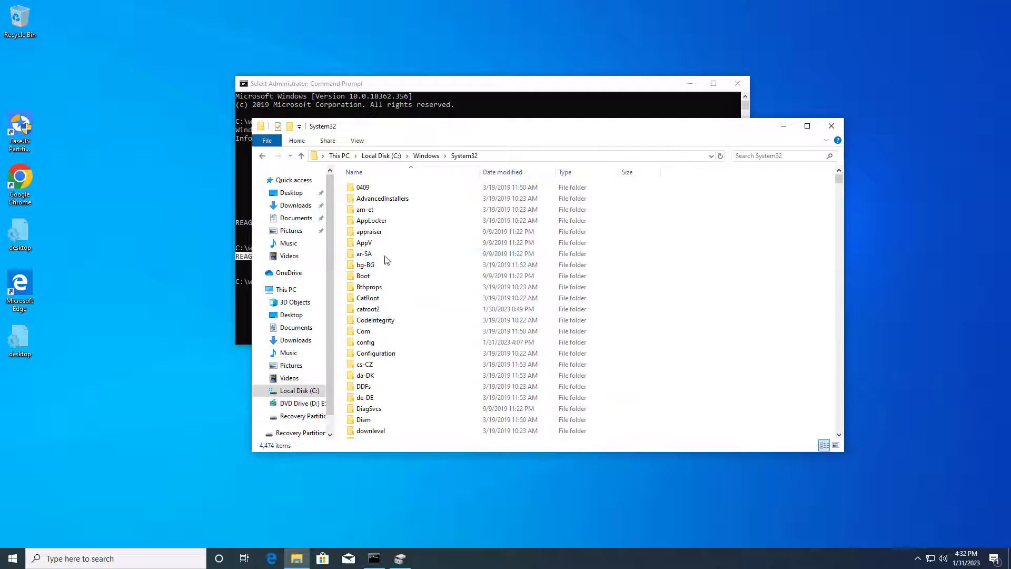
{"action": "mouse_move", "coordinate": [368, 309]}
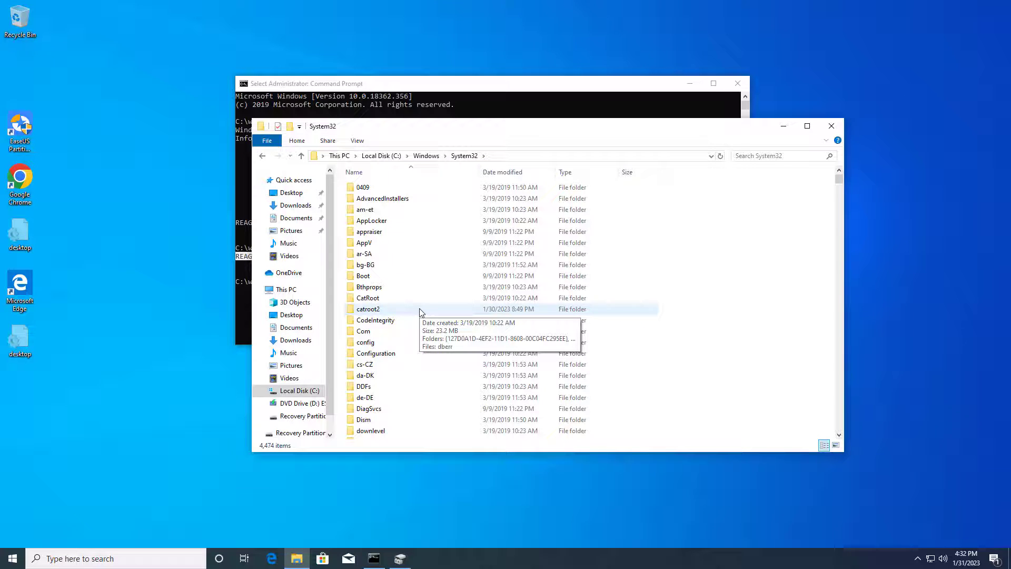
{"action": "key", "text": "r"}
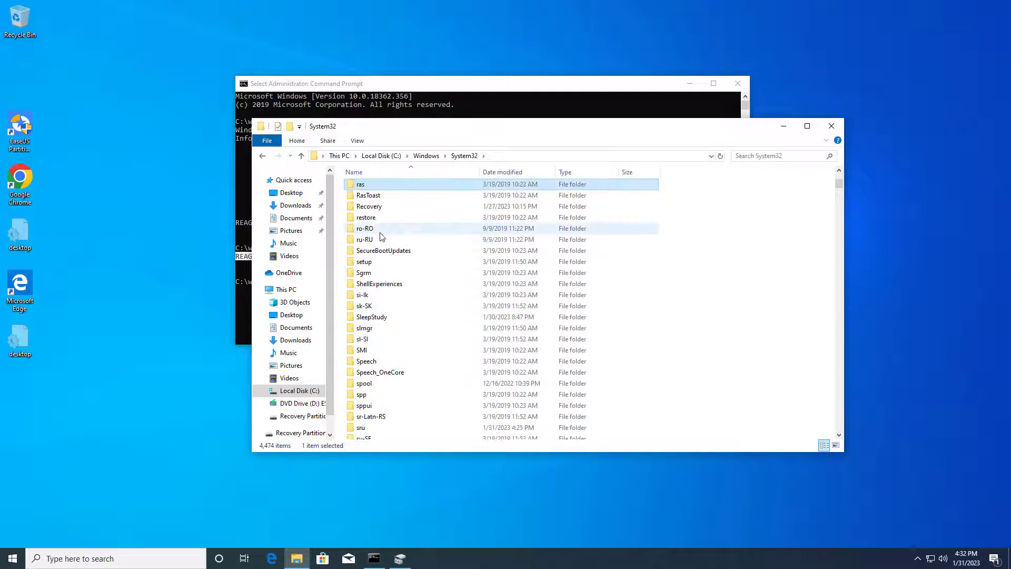
{"action": "double_click", "coordinate": [370, 206]}
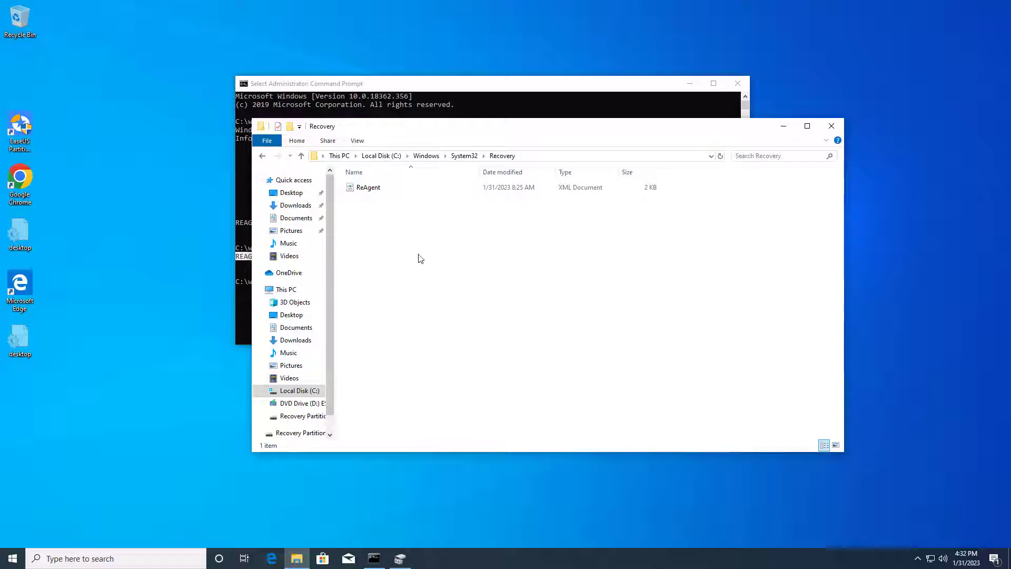
{"action": "left_click", "coordinate": [781, 127]}
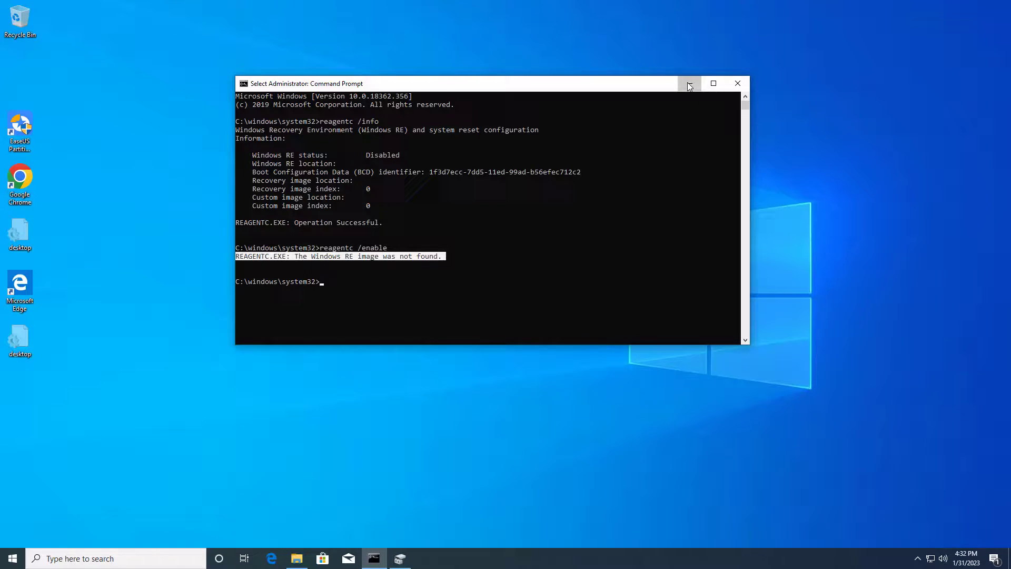
Step: Switch to File Explorer and look in the sources folder of the D: ESD-ISO DVD
{"action": "left_click", "coordinate": [689, 84]}
{"action": "left_click", "coordinate": [296, 561]}
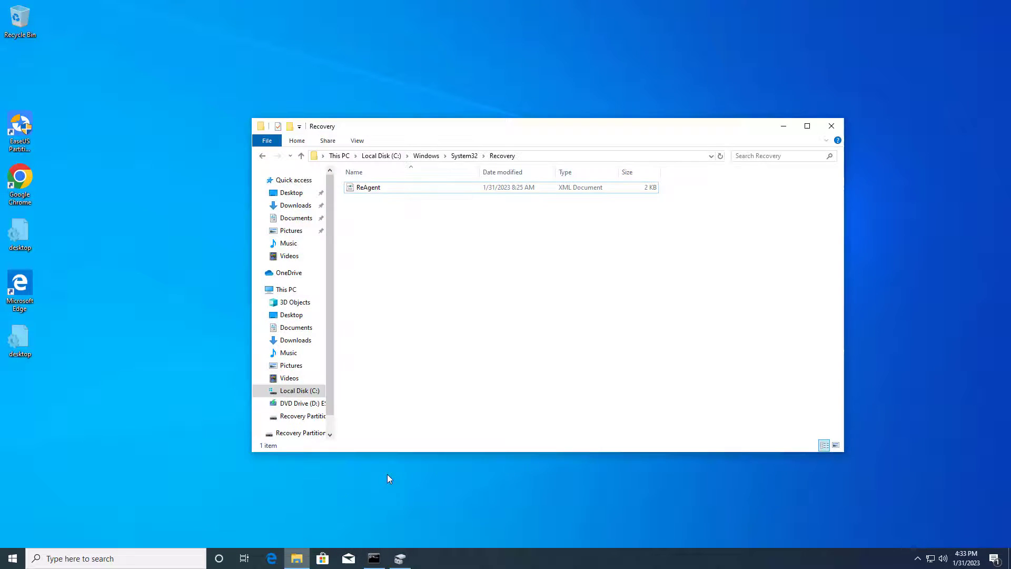
{"action": "left_click", "coordinate": [312, 401]}
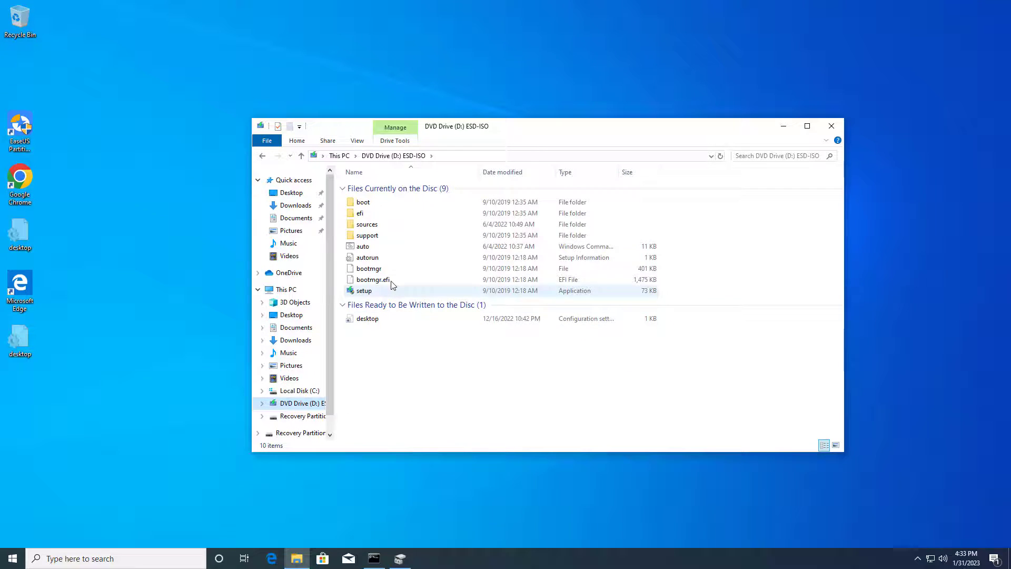
{"action": "double_click", "coordinate": [368, 226]}
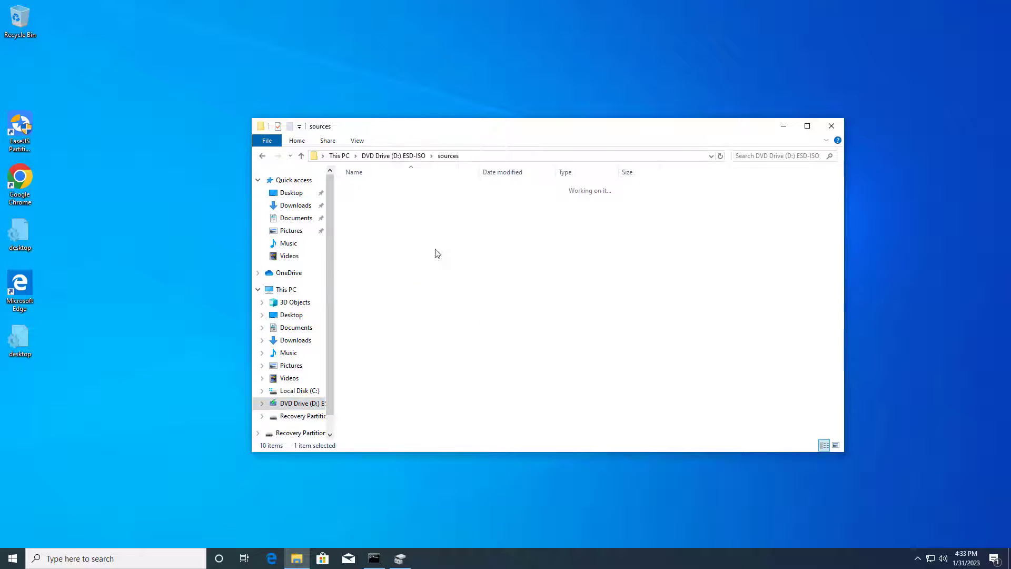
{"action": "left_click", "coordinate": [752, 156]}
{"action": "type", "text": "in"}
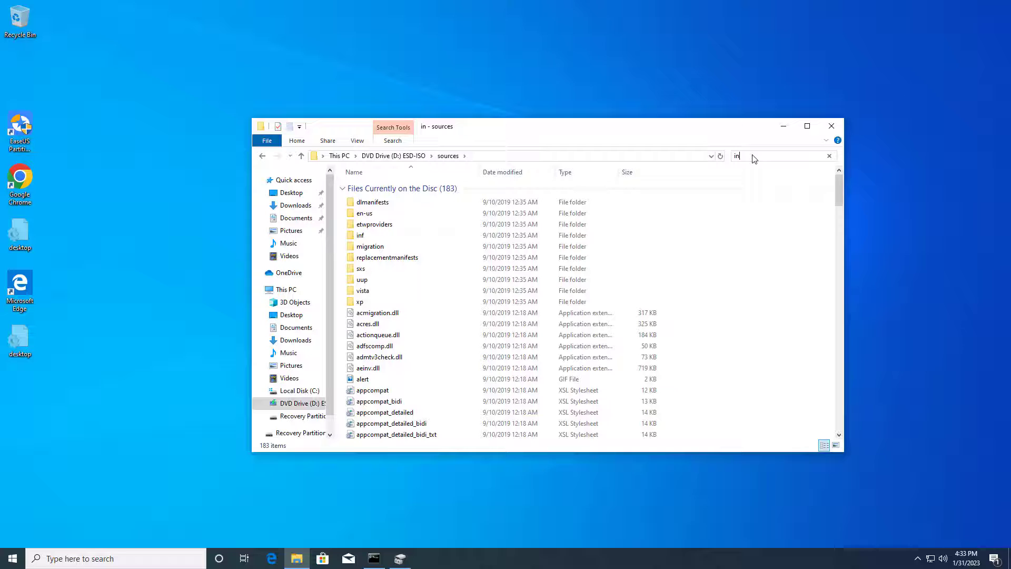
{"action": "type", "text": "stall"}
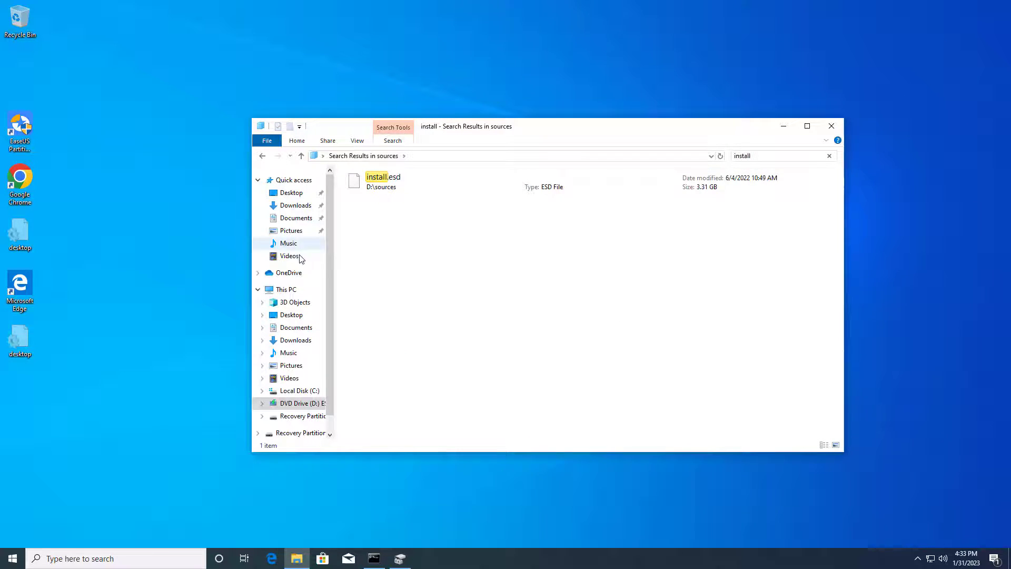
Step: Confirm Install.wim sits in the root of Local Disk (C:), then minimize Explorer
{"action": "left_click", "coordinate": [316, 394]}
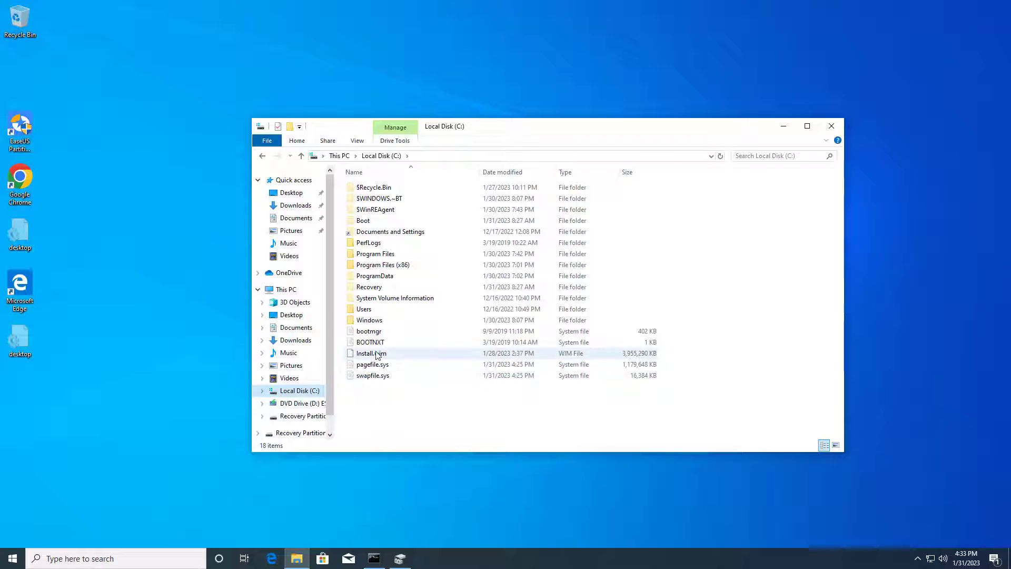
{"action": "left_click", "coordinate": [376, 355]}
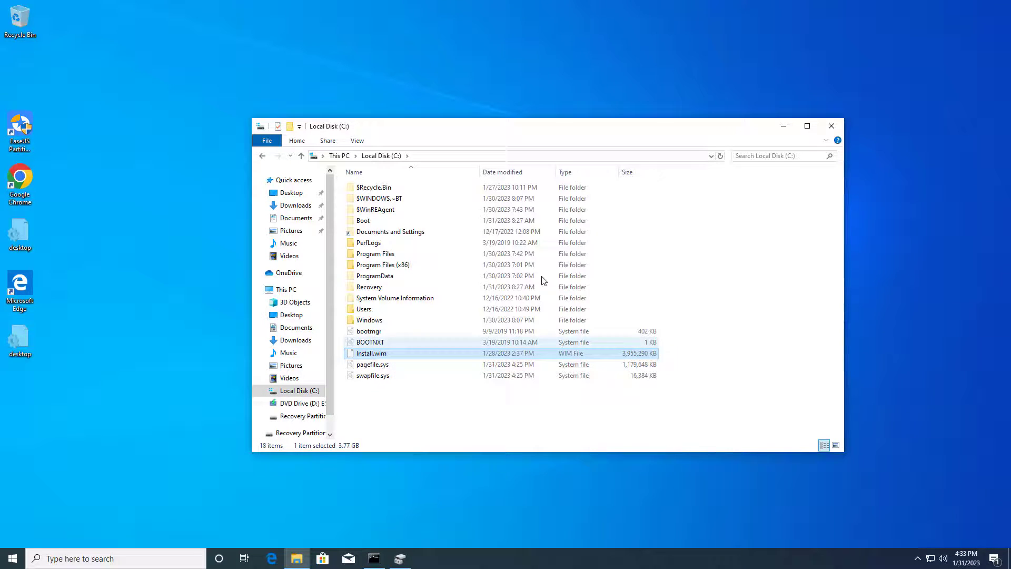
{"action": "left_click", "coordinate": [783, 128]}
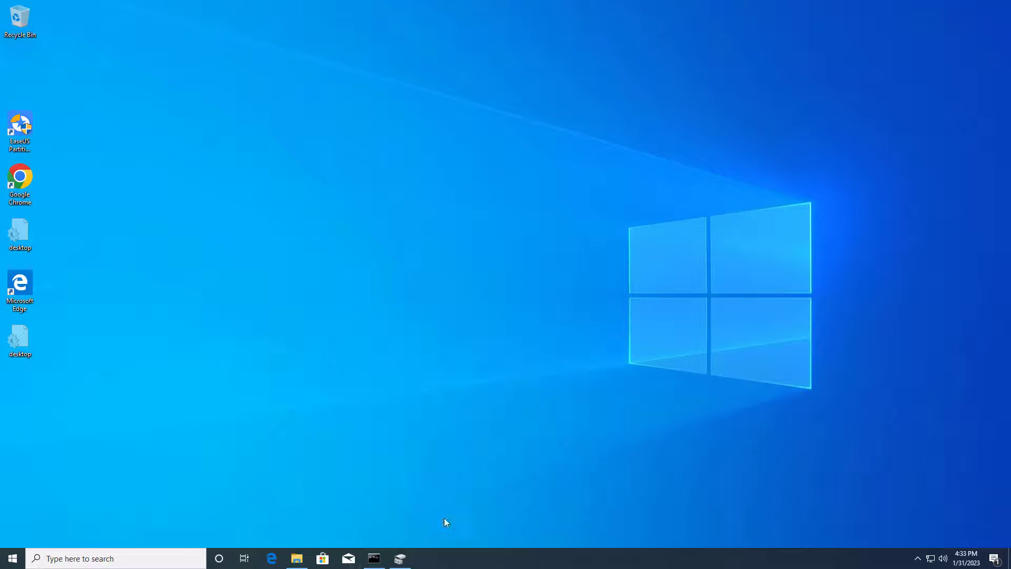
Step: Run dism /mount-wim to mount index 1 of c:\install.wim read-only into c:\mount, checking names in Explorer along the way
{"action": "left_click", "coordinate": [374, 559]}
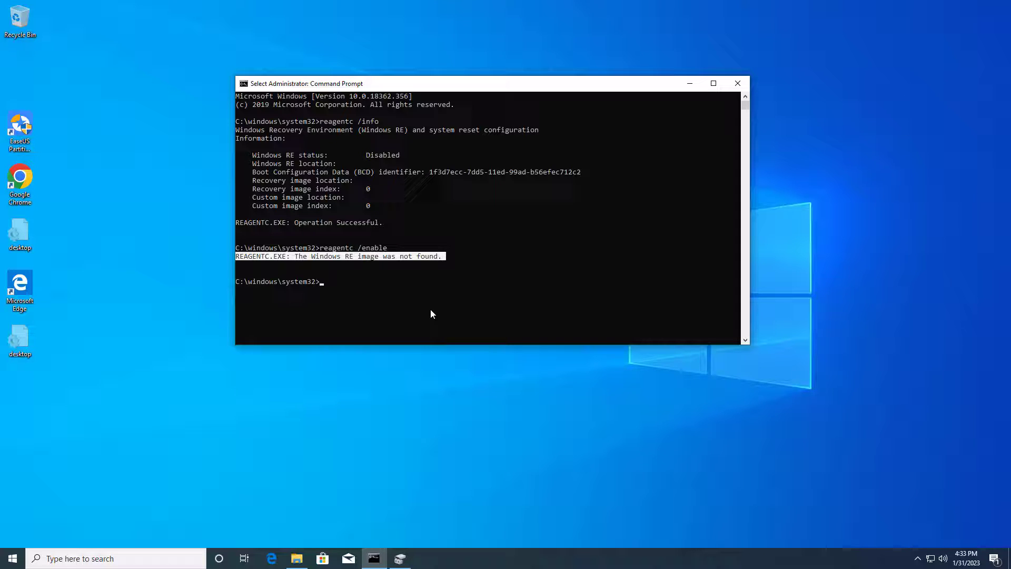
{"action": "right_click", "coordinate": [325, 281]}
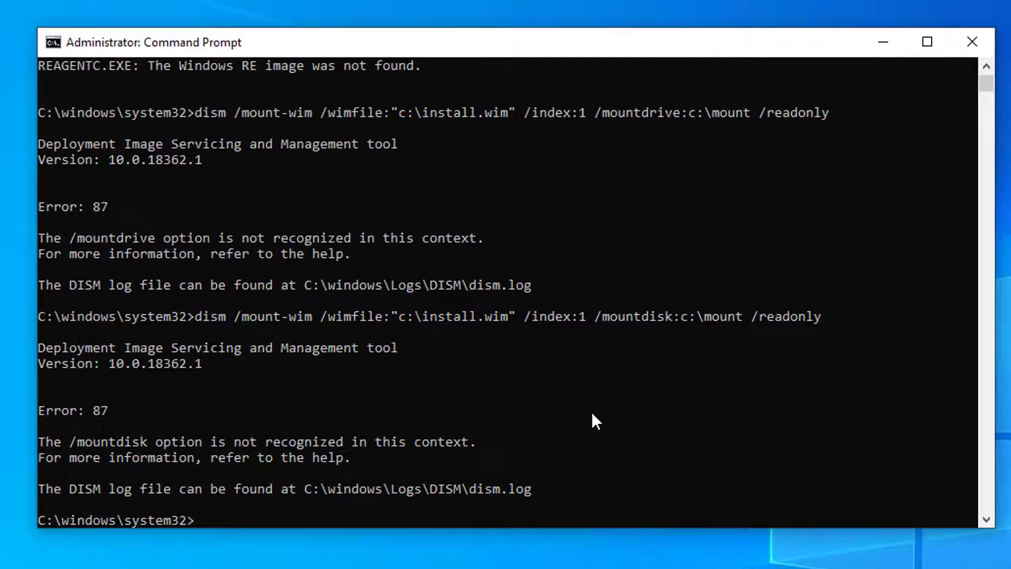
{"action": "type", "text": "di"}
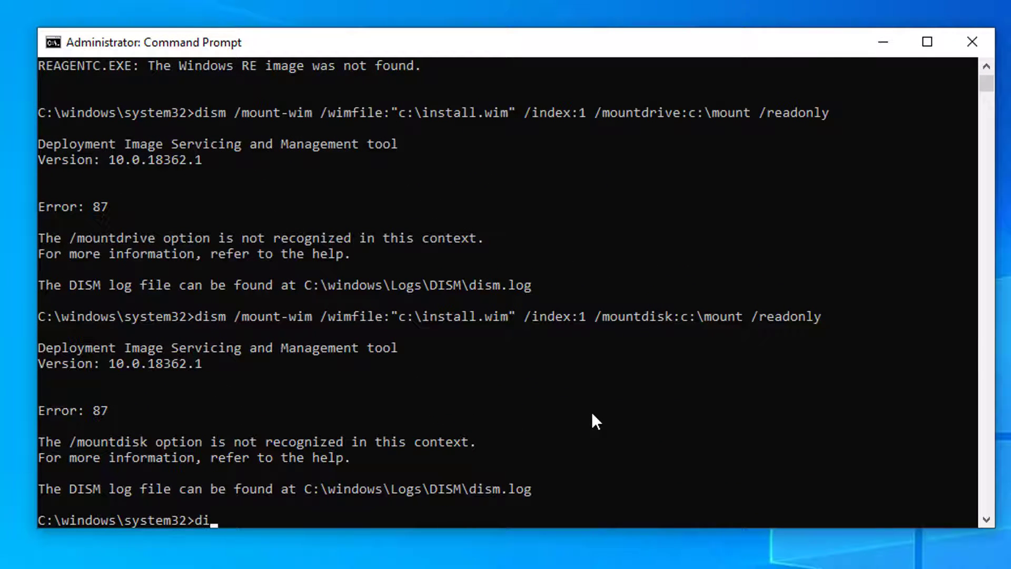
{"action": "type", "text": "sm /moun"}
{"action": "type", "text": "t-wim /wim"}
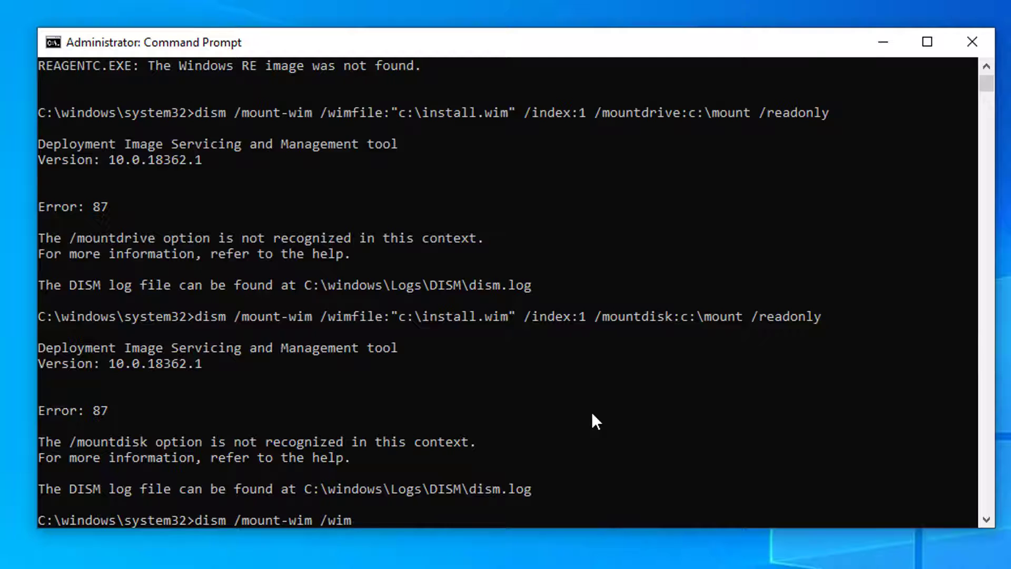
{"action": "type", "text": "file:\"c:\\i"}
{"action": "type", "text": "nstall.wim"}
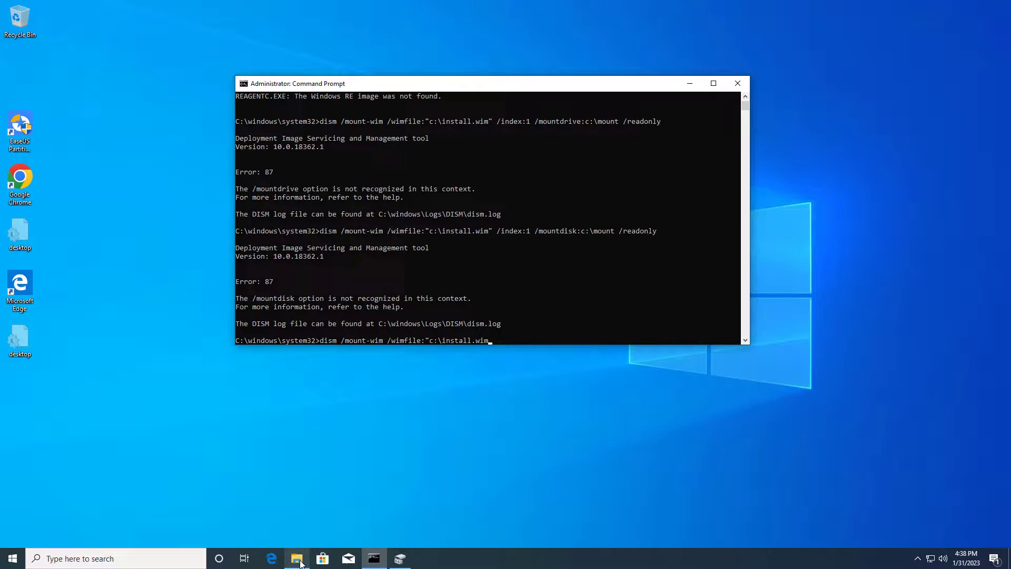
{"action": "left_click", "coordinate": [296, 558]}
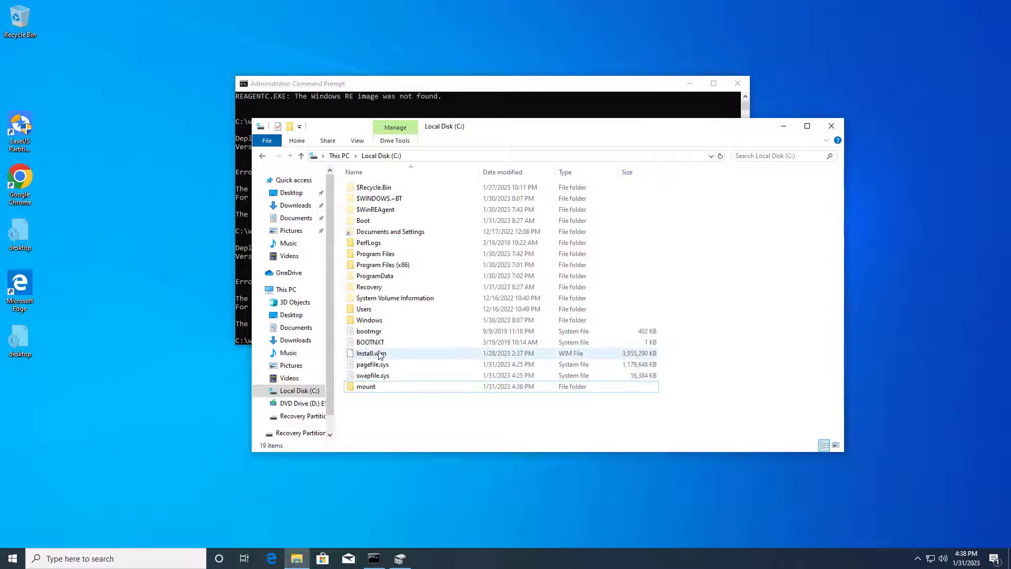
{"action": "left_click", "coordinate": [783, 127]}
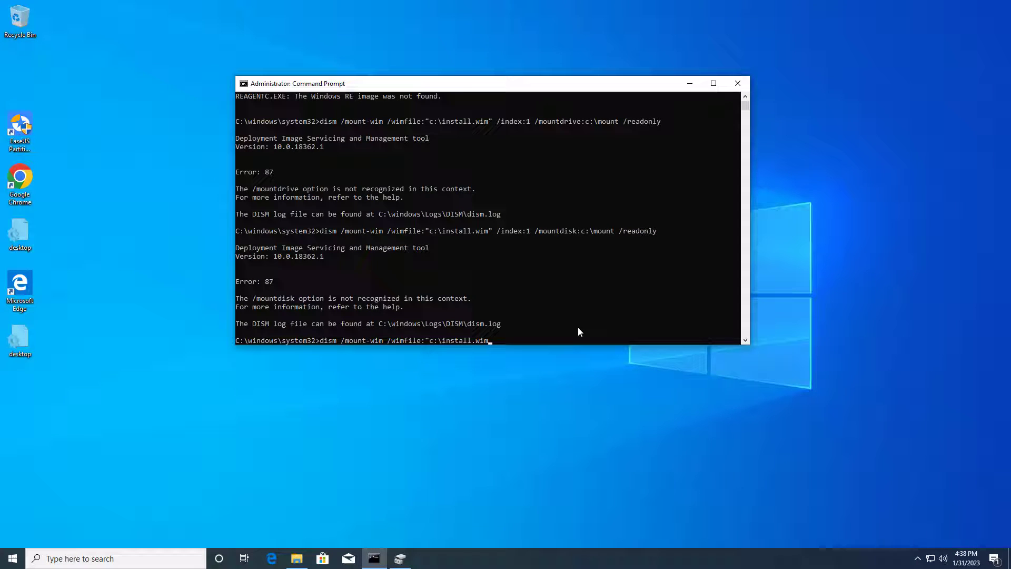
{"action": "type", "text": "\" "}
{"action": "type", "text": "/index:1 /mountdir"}
{"action": "left_click", "coordinate": [295, 559]}
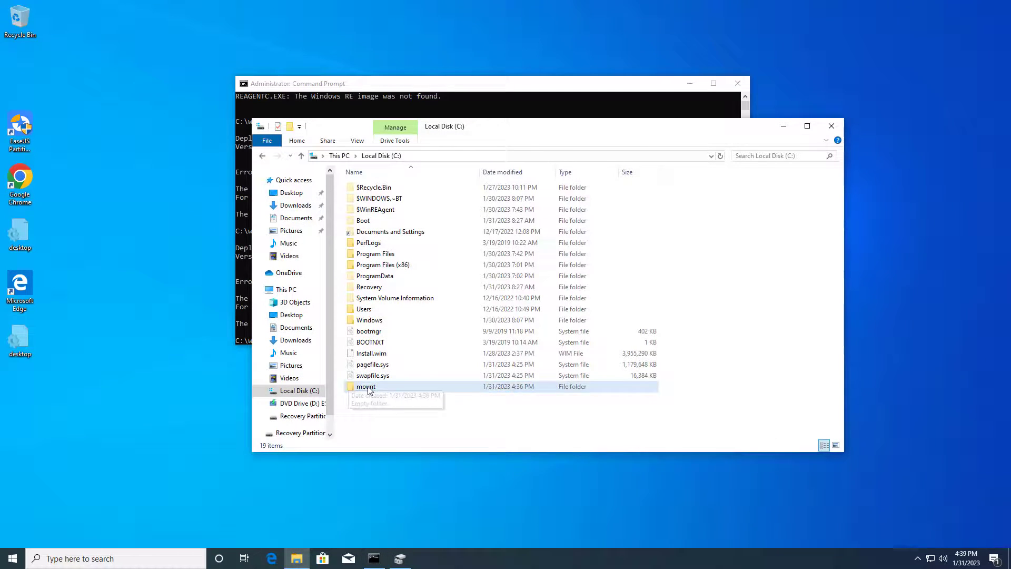
{"action": "left_click", "coordinate": [783, 126]}
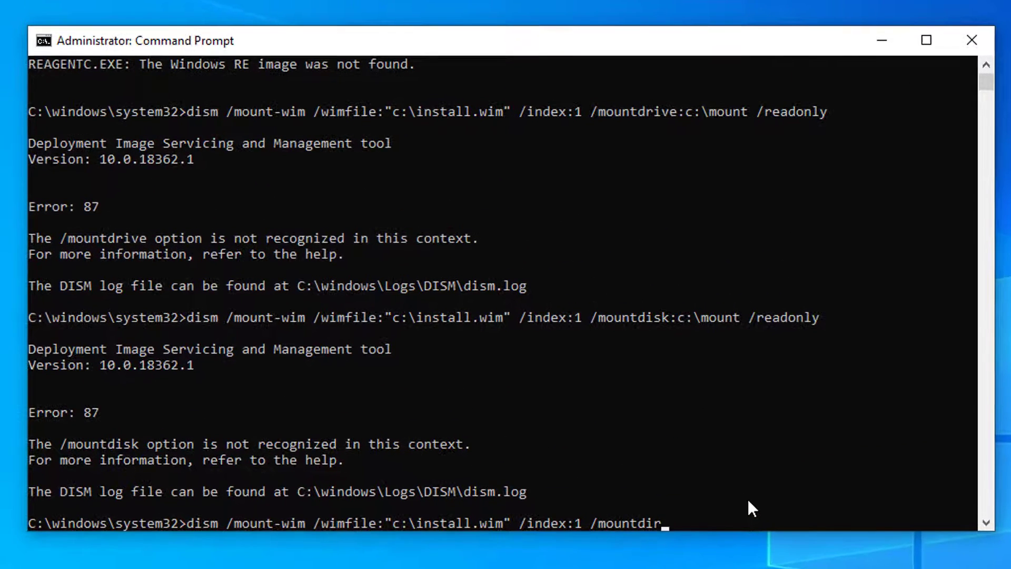
{"action": "type", "text": ":"}
{"action": "type", "text": "c:"}
{"action": "type", "text": "\\m"}
{"action": "type", "text": "ount"}
{"action": "type", "text": " /readon"}
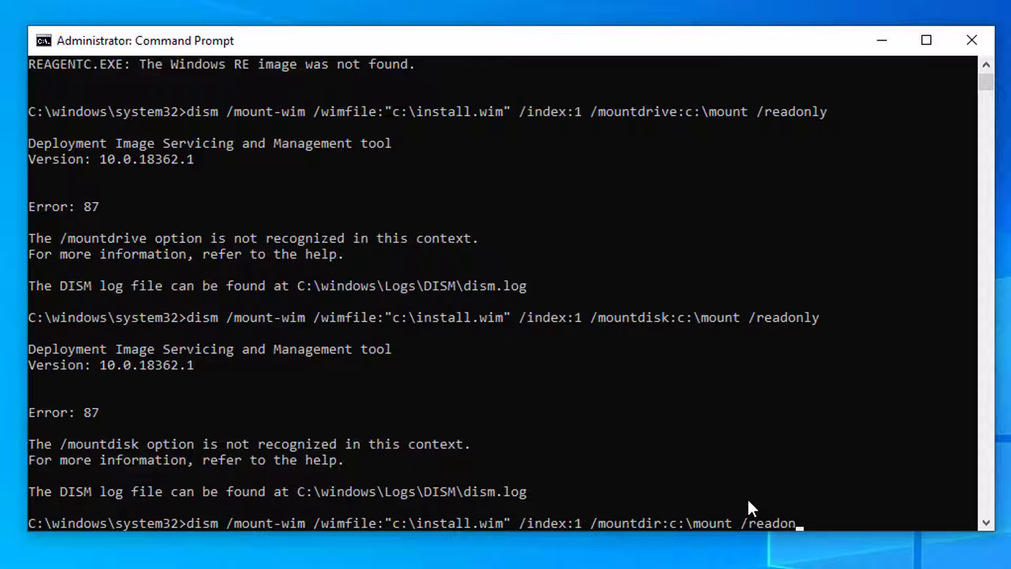
{"action": "type", "text": "ly"}
{"action": "key", "text": "Return"}
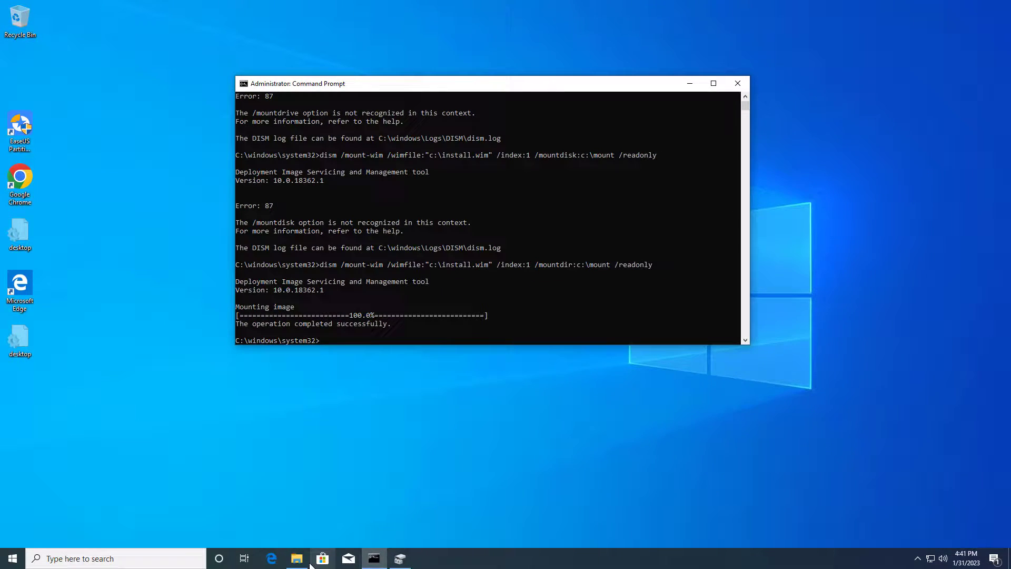
Step: Browse to C:\mount\Windows\System32\Recovery and copy Winre.wim
{"action": "left_click", "coordinate": [295, 558]}
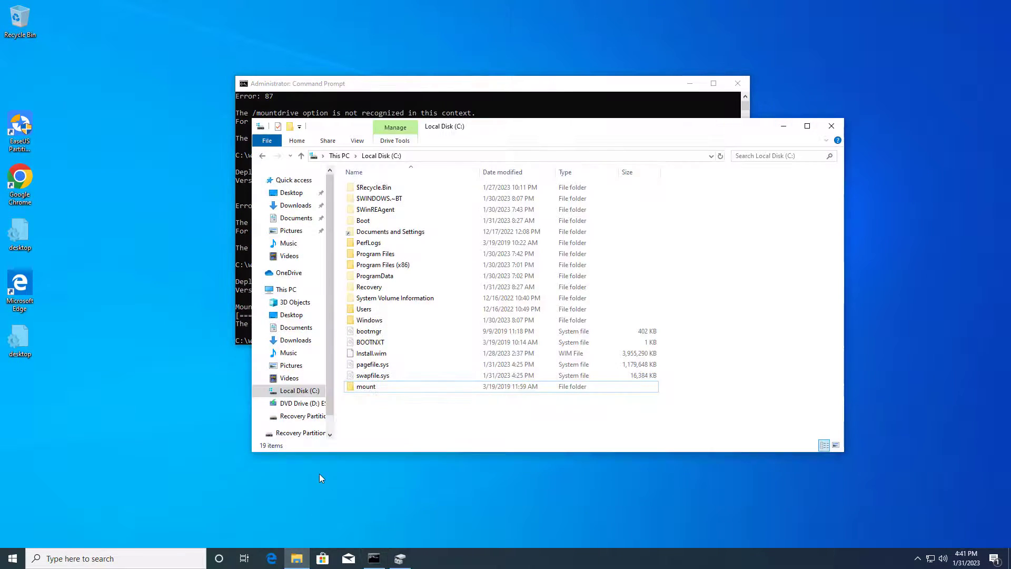
{"action": "double_click", "coordinate": [366, 387]}
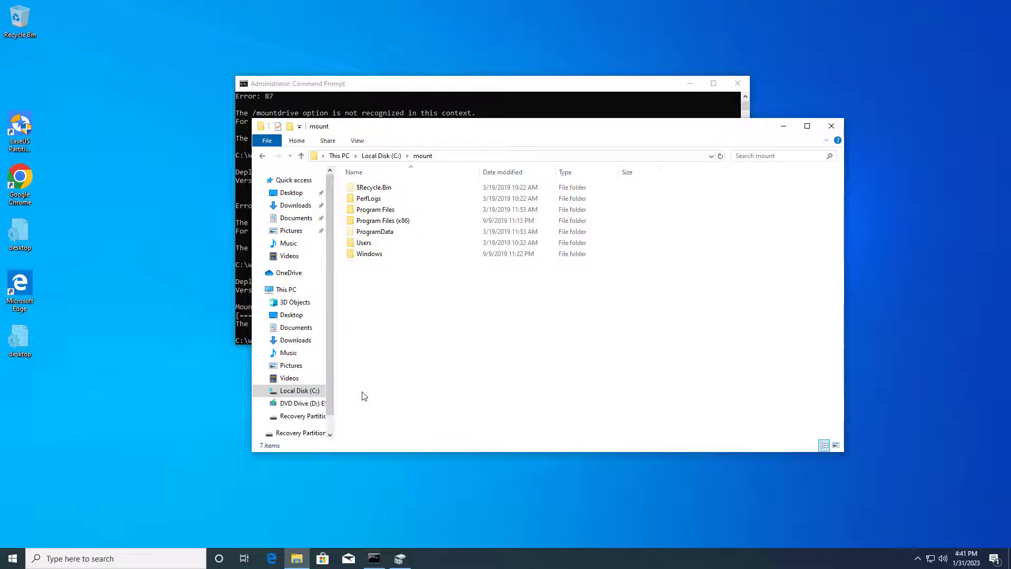
{"action": "double_click", "coordinate": [375, 254]}
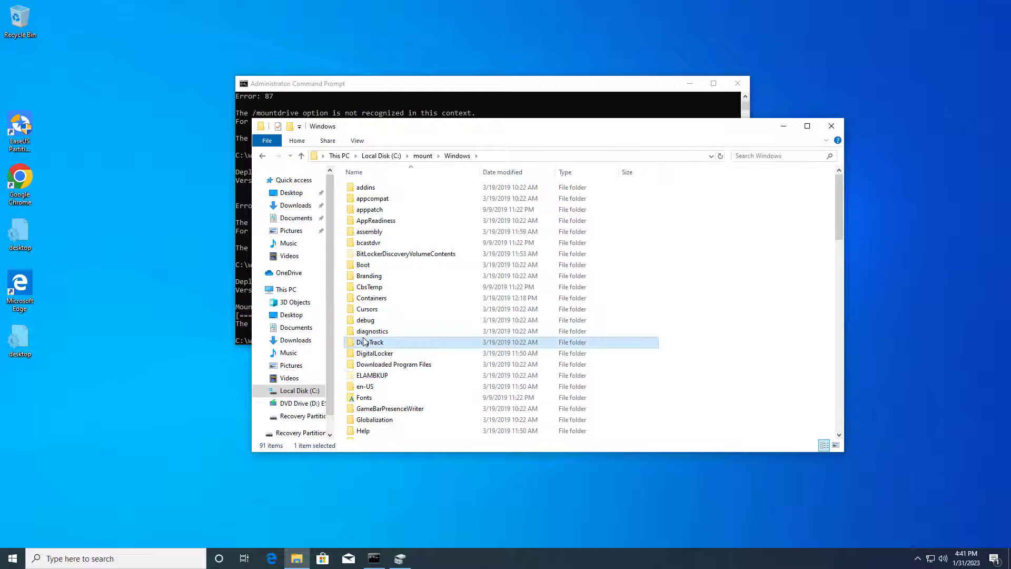
{"action": "key", "text": "s"}
{"action": "double_click", "coordinate": [389, 318]}
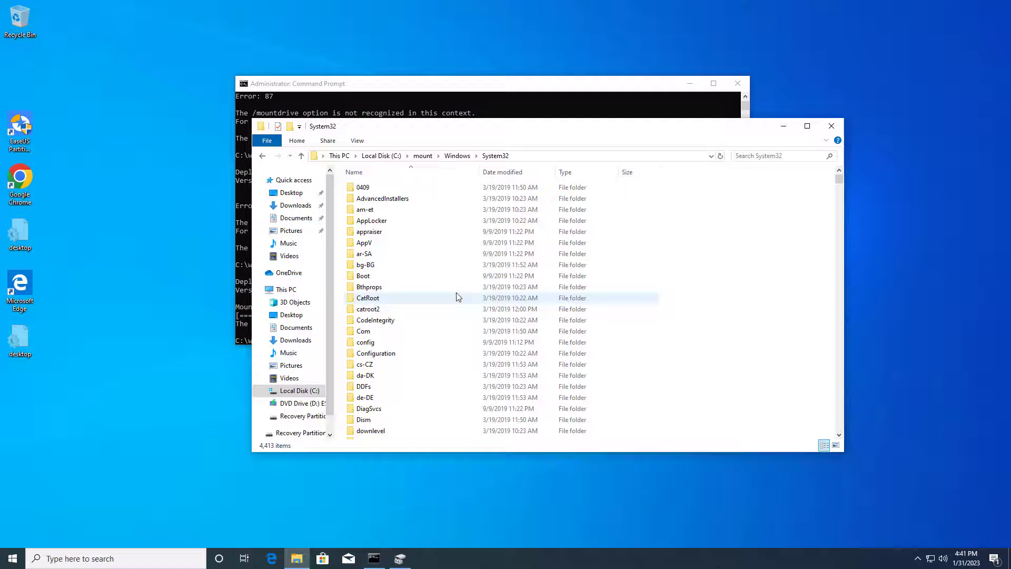
{"action": "key", "text": "r"}
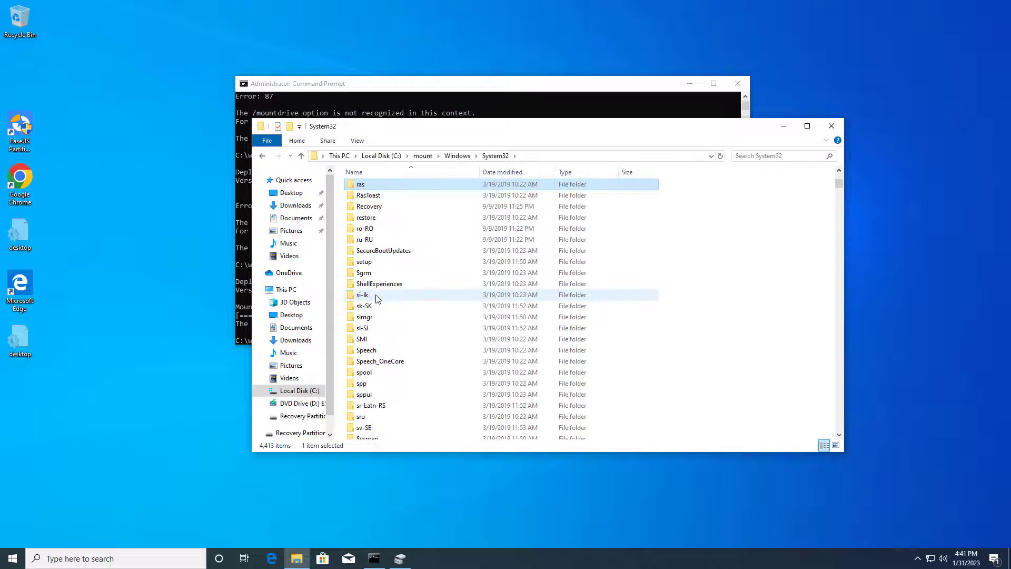
{"action": "double_click", "coordinate": [380, 210]}
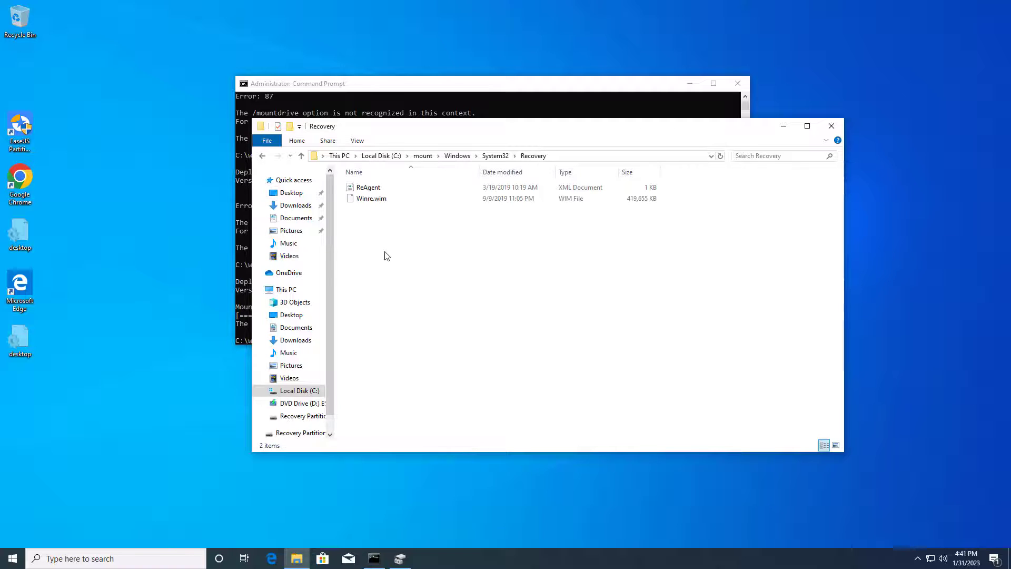
{"action": "left_click", "coordinate": [383, 200]}
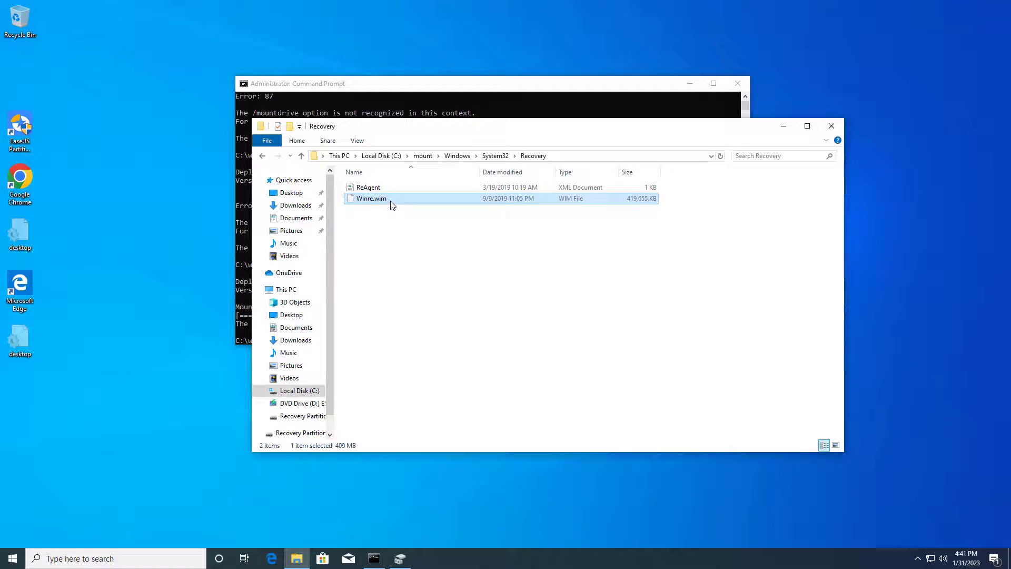
{"action": "right_click", "coordinate": [390, 204]}
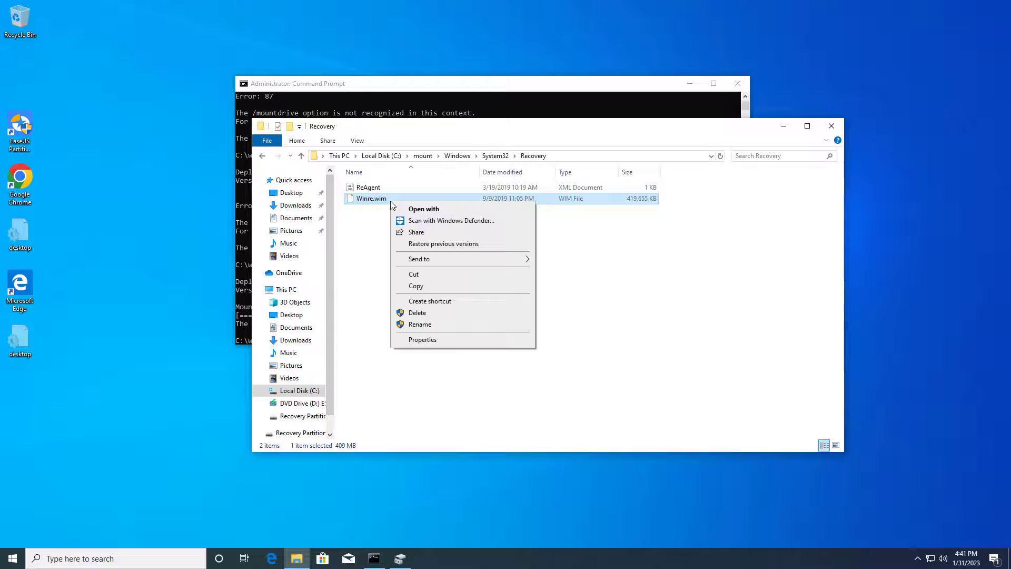
{"action": "left_click", "coordinate": [419, 287]}
{"action": "mouse_move", "coordinate": [300, 391]}
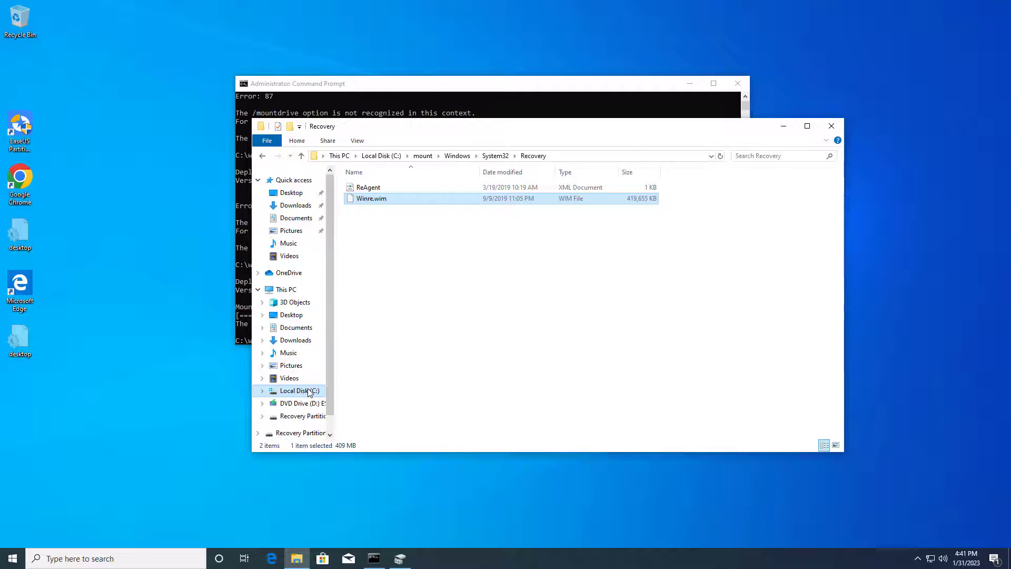
Step: Paste Winre.wim into C:\Windows\System32\Recovery, granting administrator permission
{"action": "left_click", "coordinate": [381, 156]}
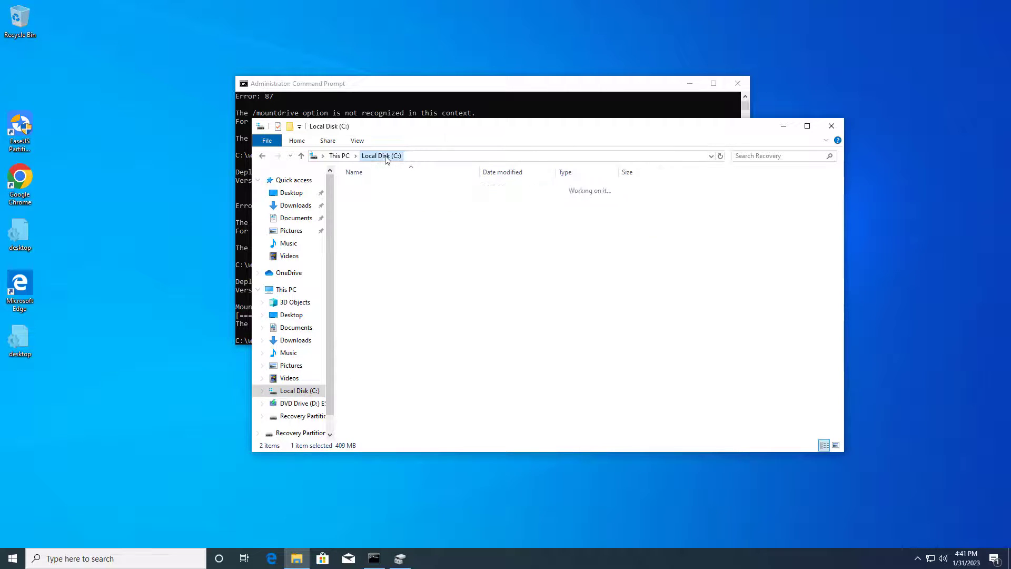
{"action": "double_click", "coordinate": [380, 331]}
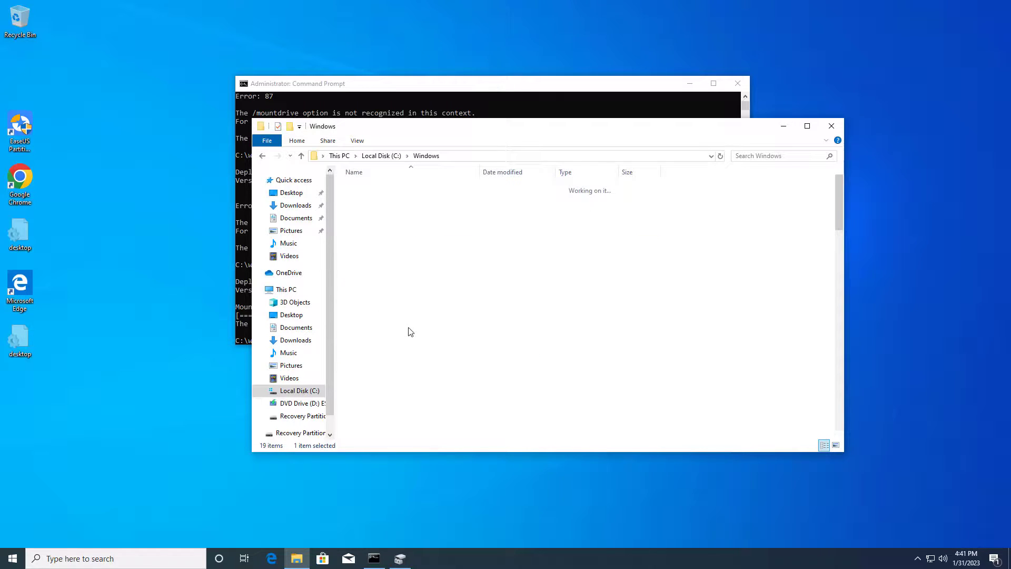
{"action": "scroll", "coordinate": [380, 288], "scroll_direction": "down", "scroll_amount": 15}
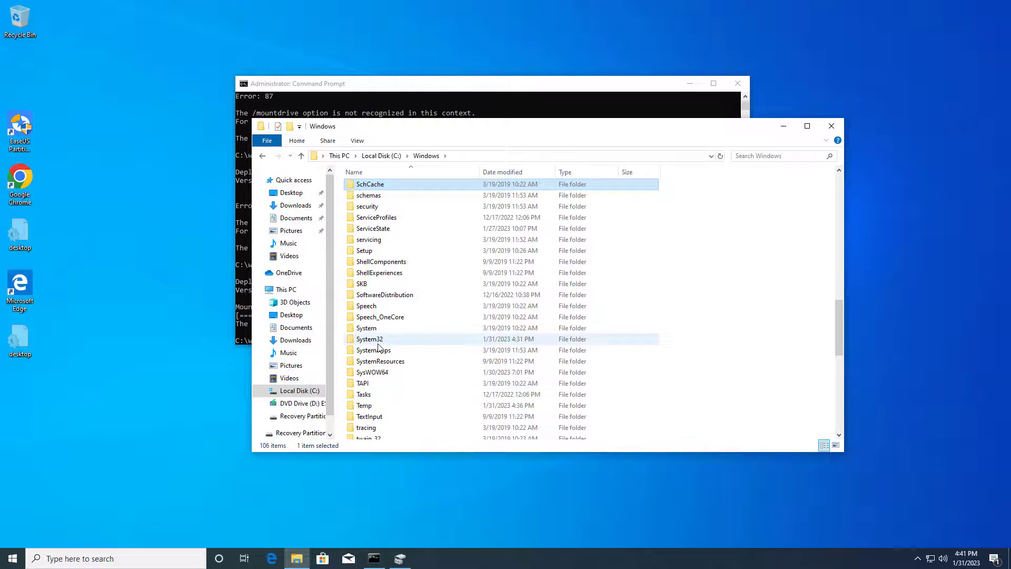
{"action": "double_click", "coordinate": [524, 341]}
{"action": "key", "text": "r"}
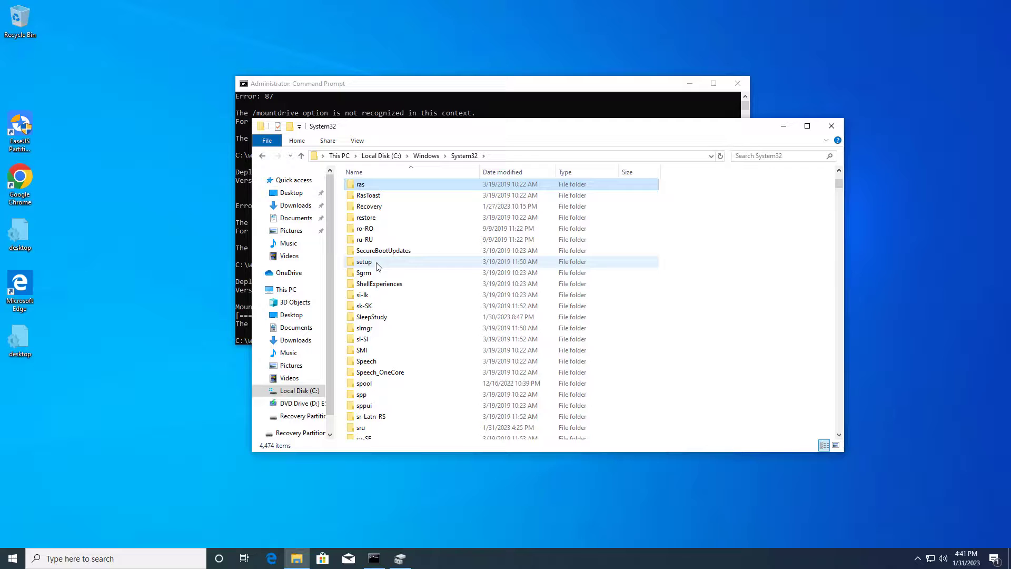
{"action": "double_click", "coordinate": [369, 206]}
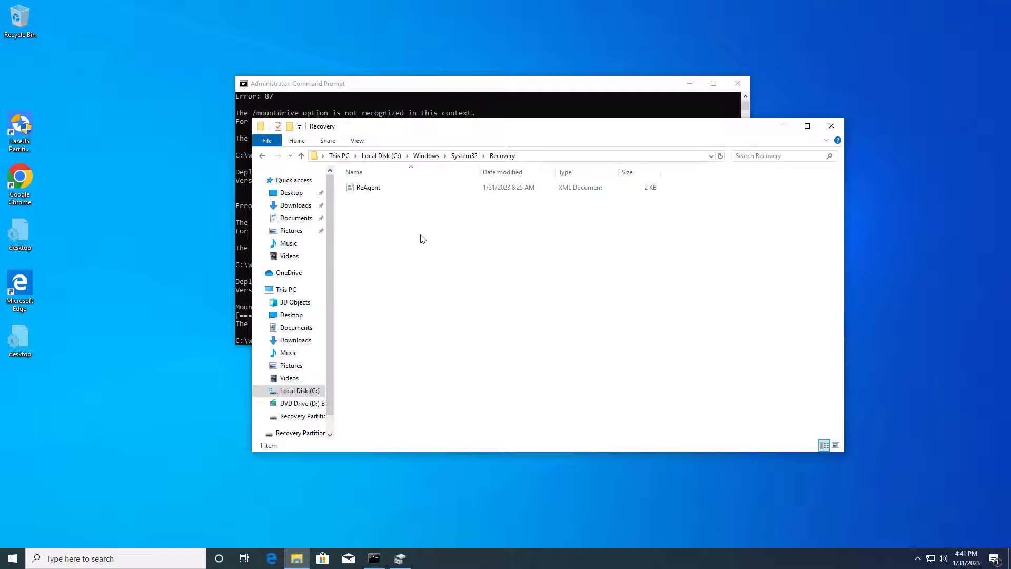
{"action": "right_click", "coordinate": [420, 236]}
{"action": "left_click", "coordinate": [447, 307]}
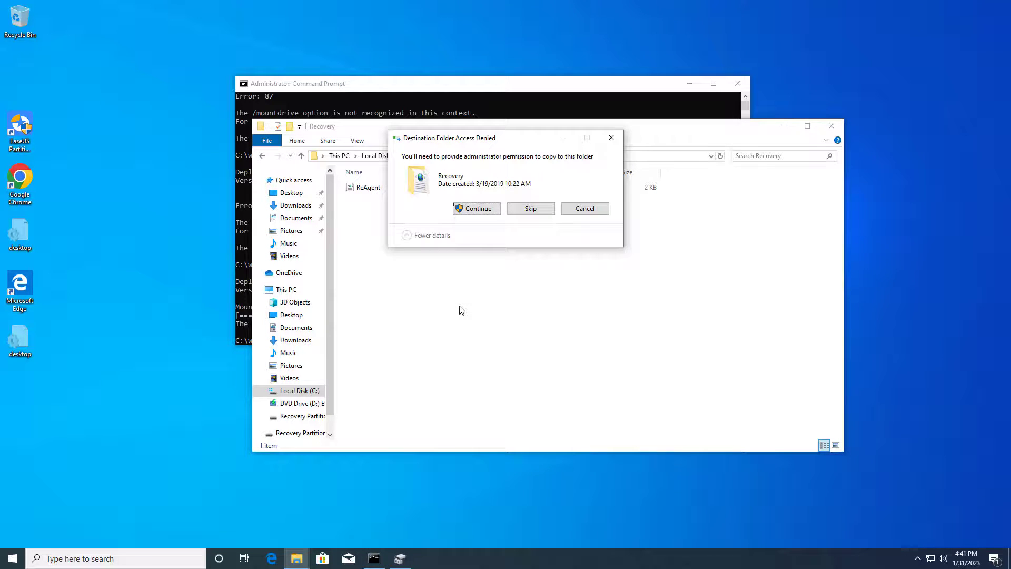
{"action": "left_click", "coordinate": [477, 208]}
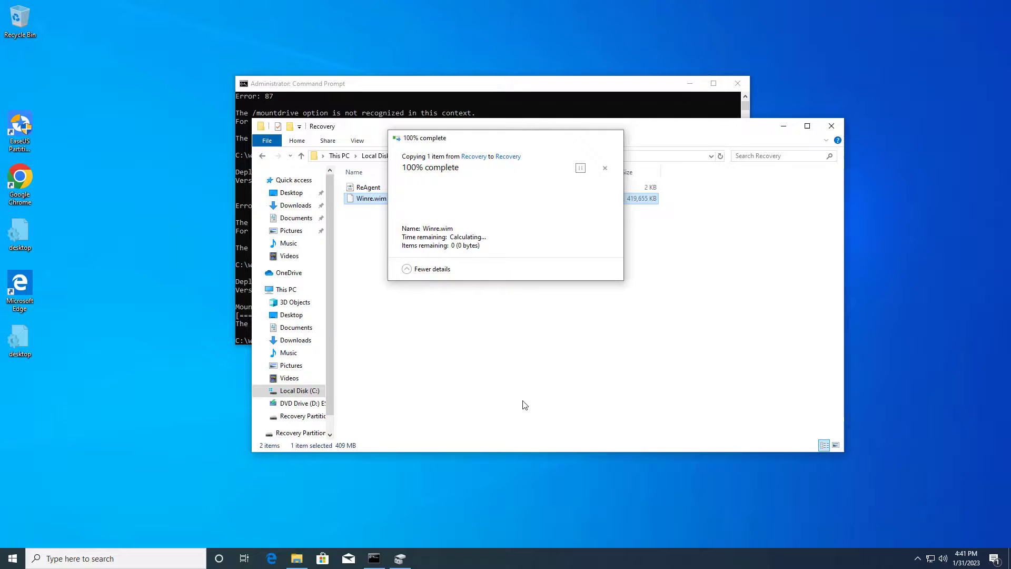
{"action": "left_click", "coordinate": [429, 282]}
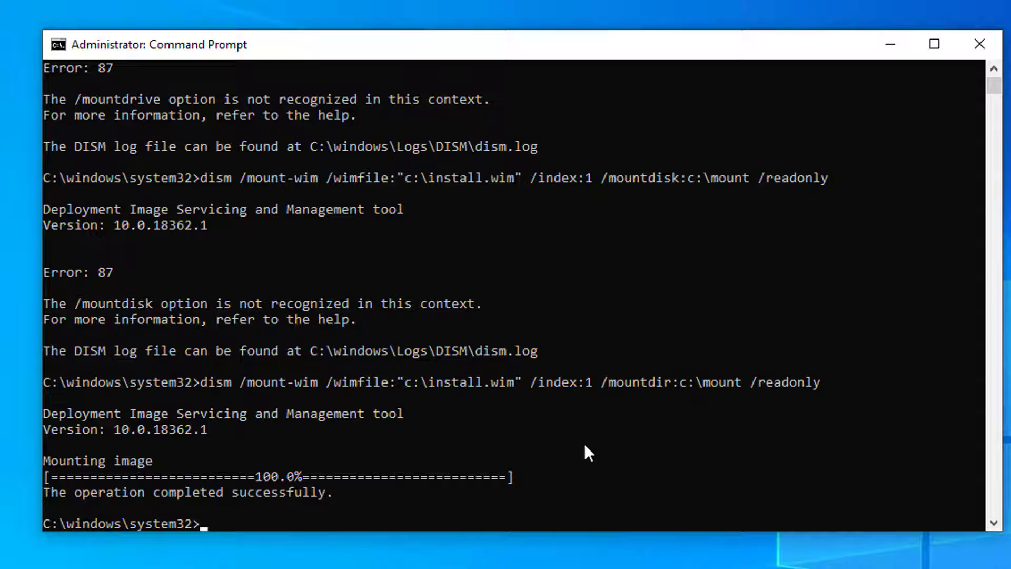
{"action": "type", "text": "diskpart"}
Step: Run diskpart, list disk, sel disk 0 and list part to show disk 0's partitions
{"action": "key", "text": "Return"}
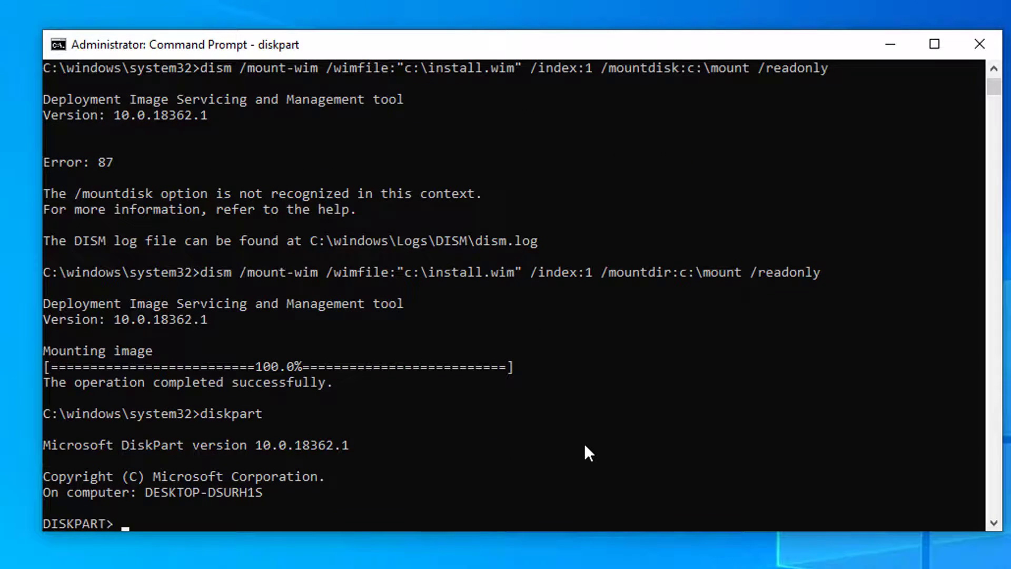
{"action": "type", "text": "list dis"}
{"action": "type", "text": "k"}
{"action": "key", "text": "Return"}
{"action": "type", "text": "sel "}
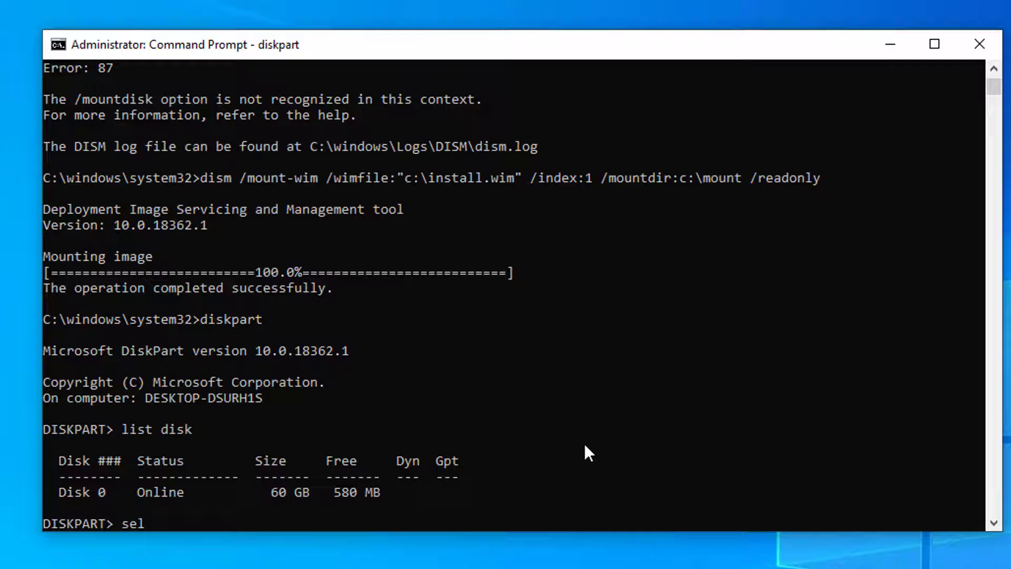
{"action": "type", "text": "disk 0"}
{"action": "key", "text": "Return"}
{"action": "type", "text": "list"}
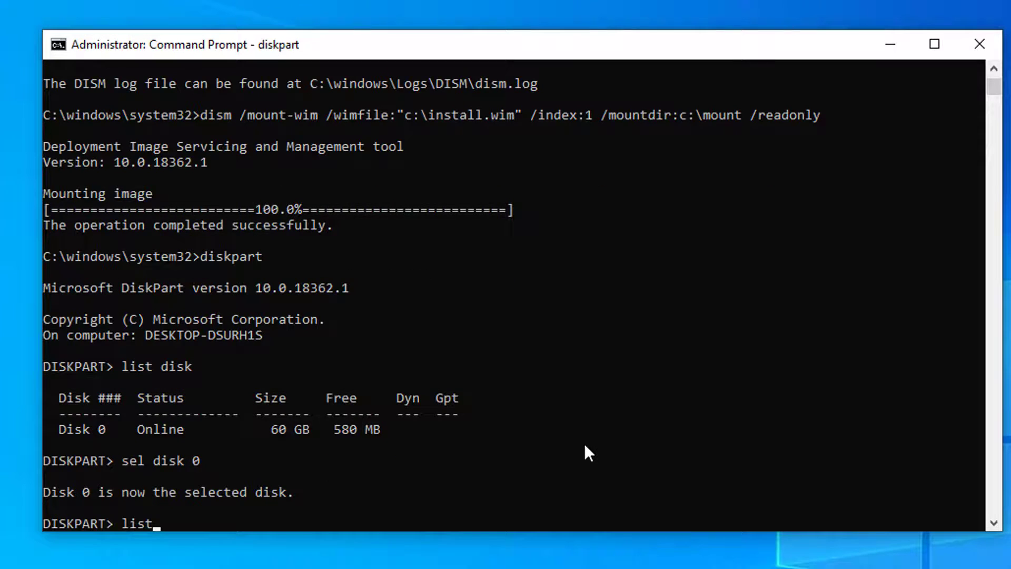
{"action": "type", "text": " part"}
{"action": "key", "text": "Return"}
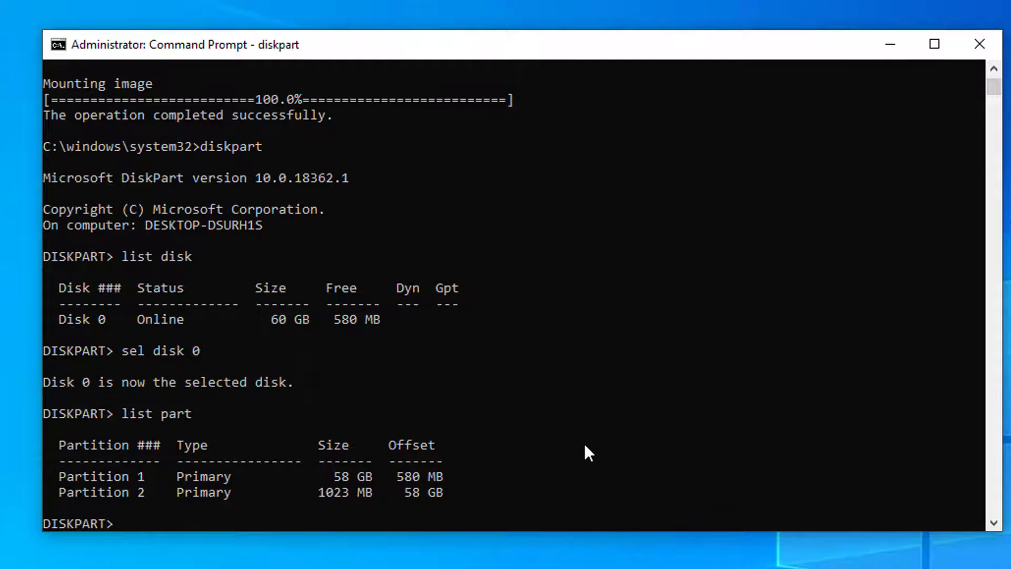
Step: Highlight the 1023 MB Partition 2 row and compare it briefly against Disk Management
{"action": "left_click_drag", "start_coordinate": [57, 494], "coordinate": [309, 325]}
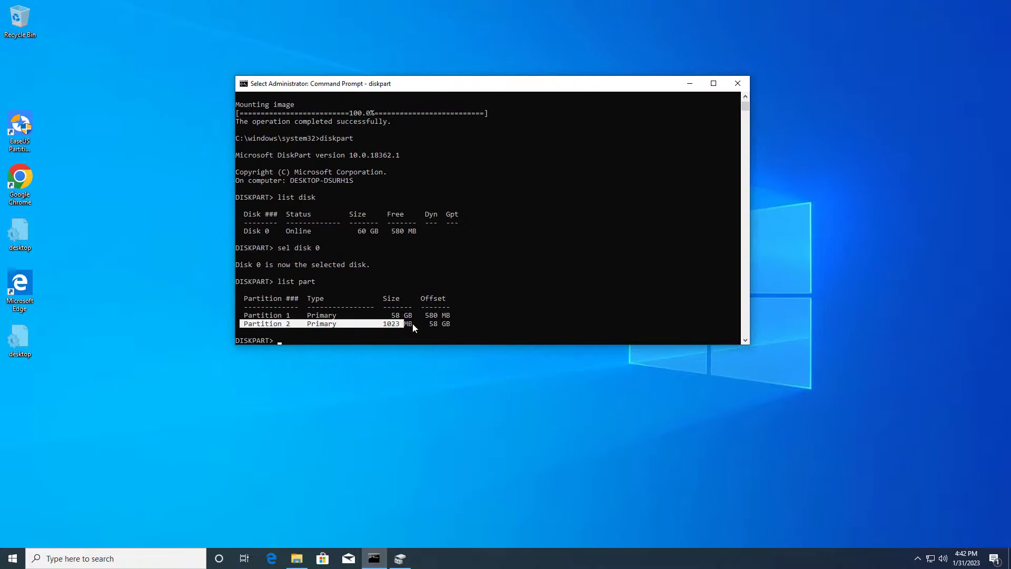
{"action": "left_click_drag", "start_coordinate": [413, 322], "coordinate": [452, 326]}
{"action": "left_click", "coordinate": [403, 558]}
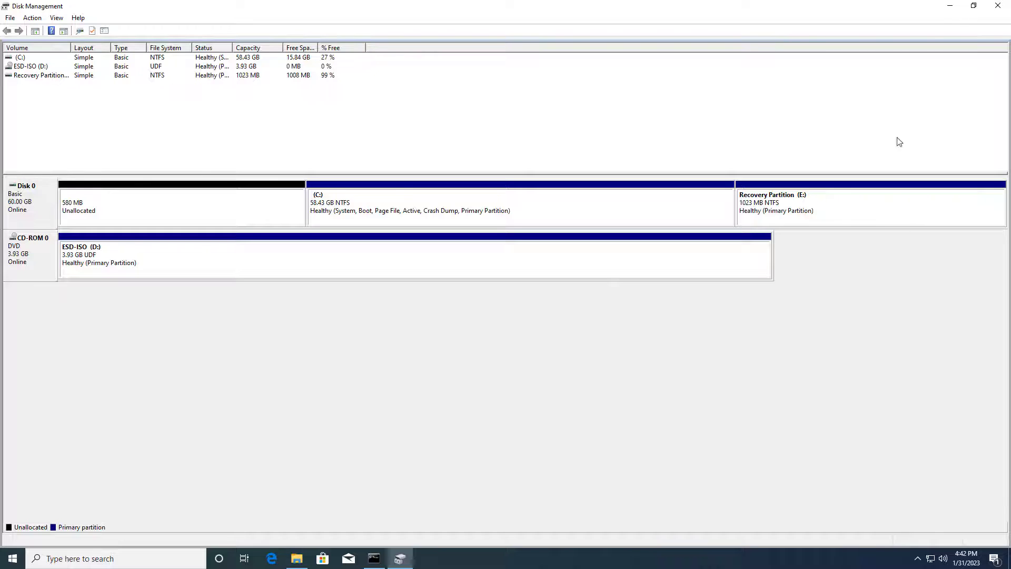
{"action": "left_click", "coordinate": [953, 7]}
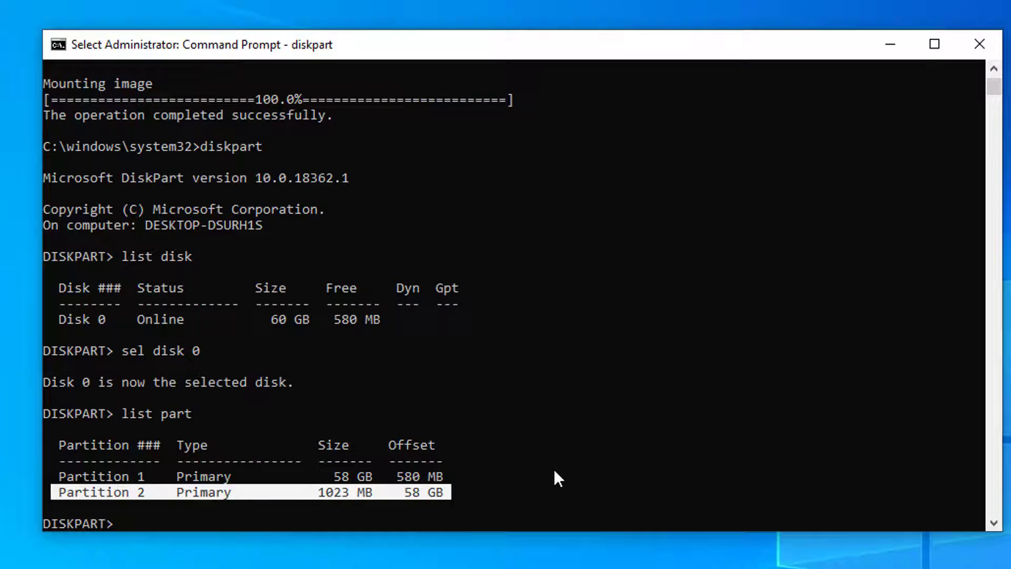
{"action": "type", "text": "sel "}
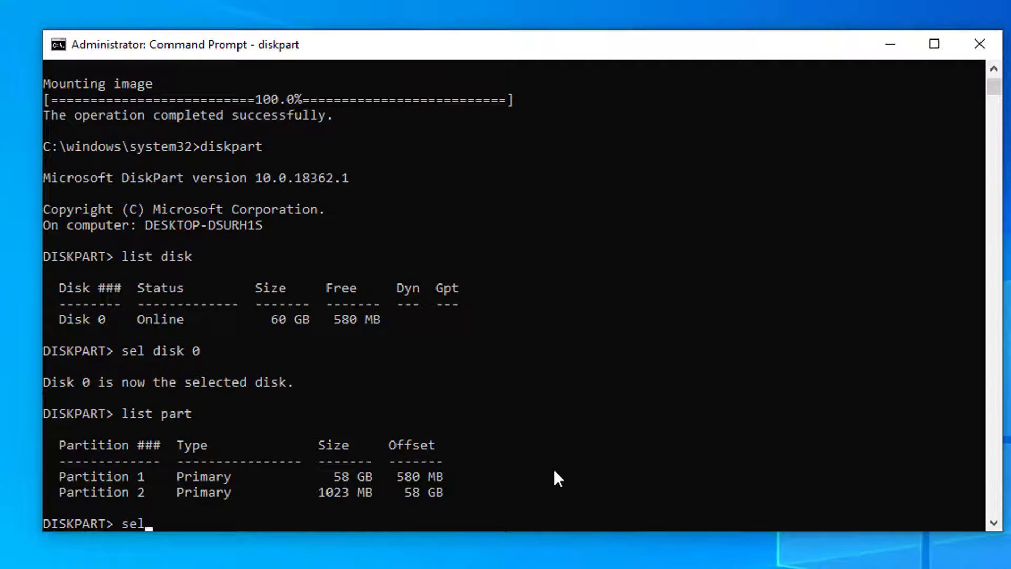
{"action": "type", "text": "part 2"}
Step: Select partition 2, set id=27, and confirm via det part that it reports Type 27 and Hidden
{"action": "key", "text": "Return"}
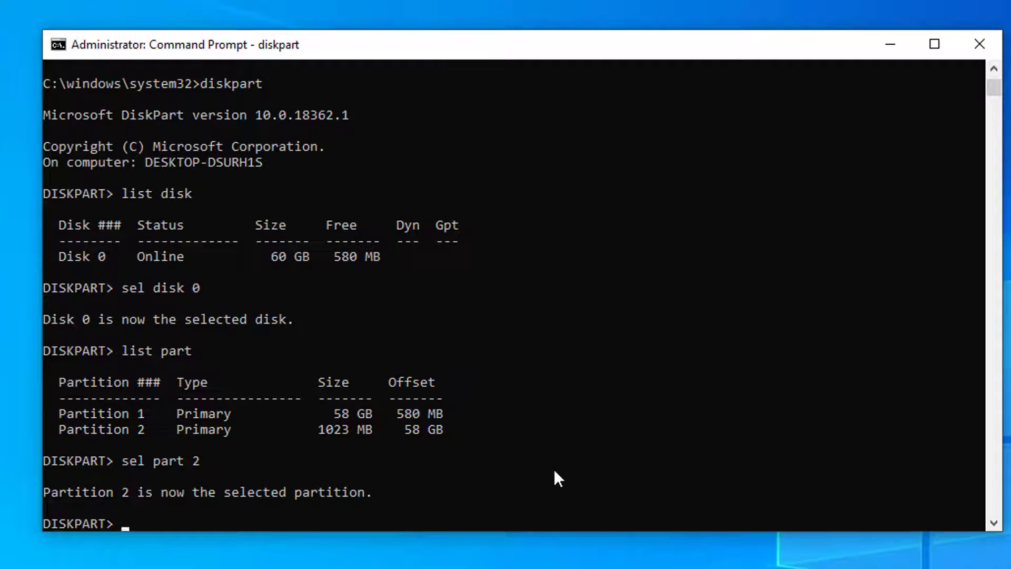
{"action": "type", "text": "det par"}
{"action": "type", "text": "t"}
{"action": "key", "text": "Return"}
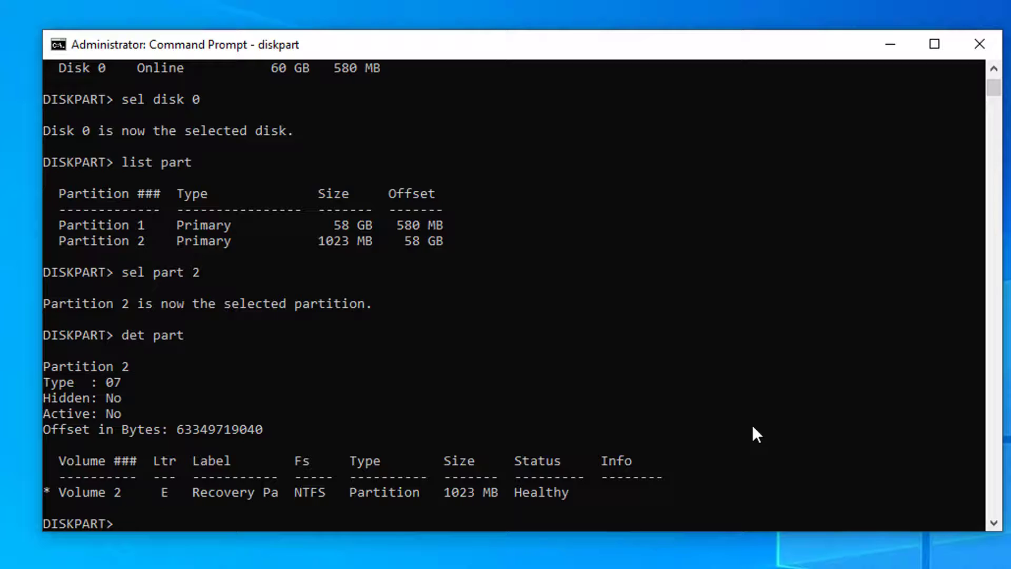
{"action": "type", "text": "se"}
{"action": "type", "text": "t id="}
{"action": "type", "text": "27"}
{"action": "key", "text": "Return"}
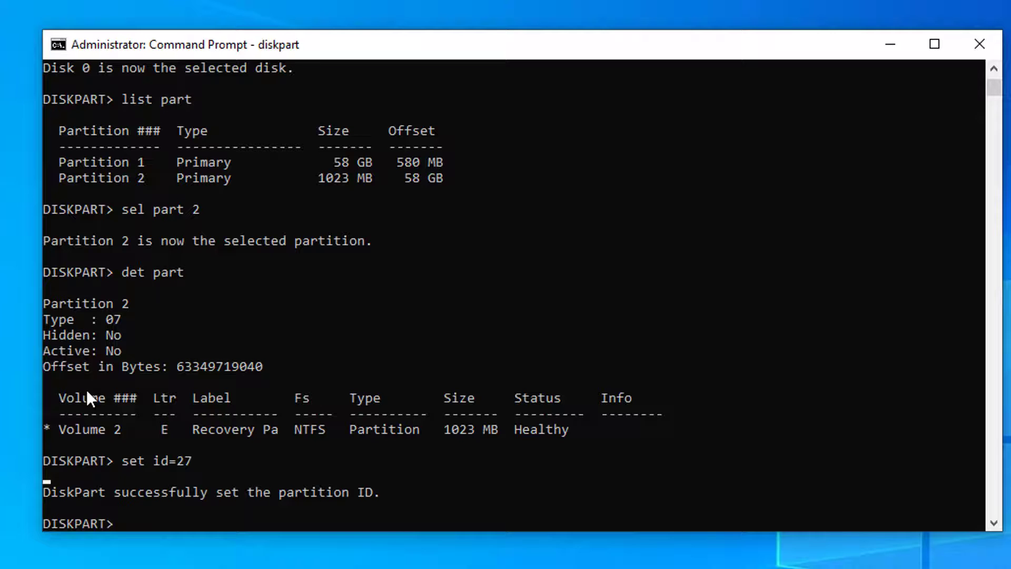
{"action": "type", "text": "d"}
{"action": "type", "text": "et"}
{"action": "type", "text": " part"}
{"action": "key", "text": "Return"}
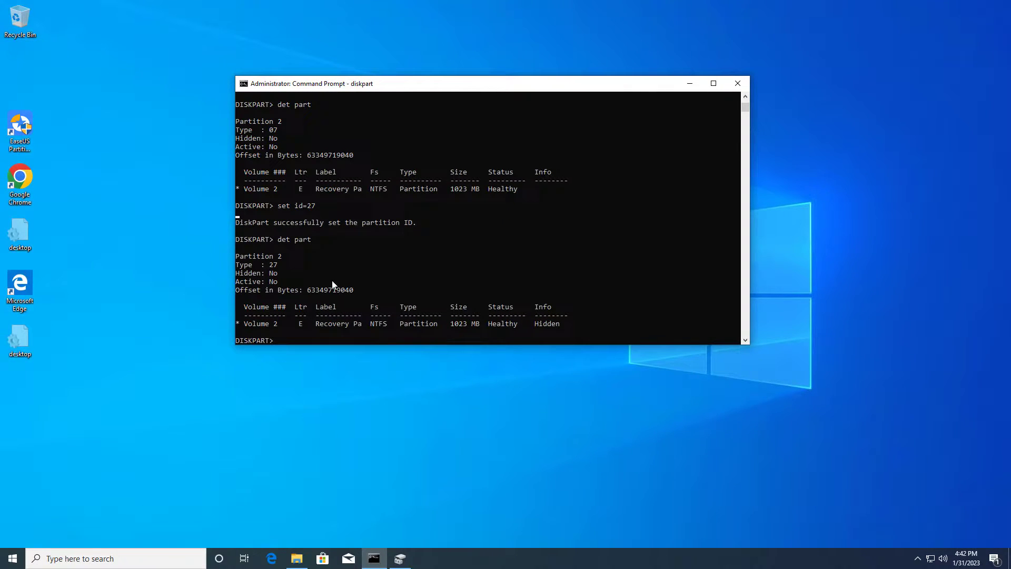
{"action": "left_click", "coordinate": [401, 559]}
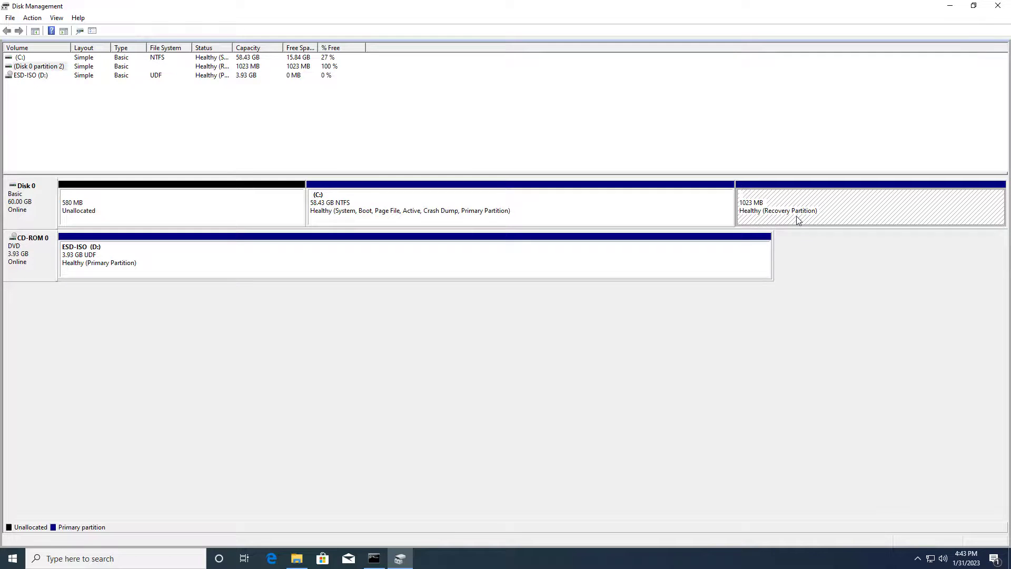
{"action": "right_click", "coordinate": [855, 206]}
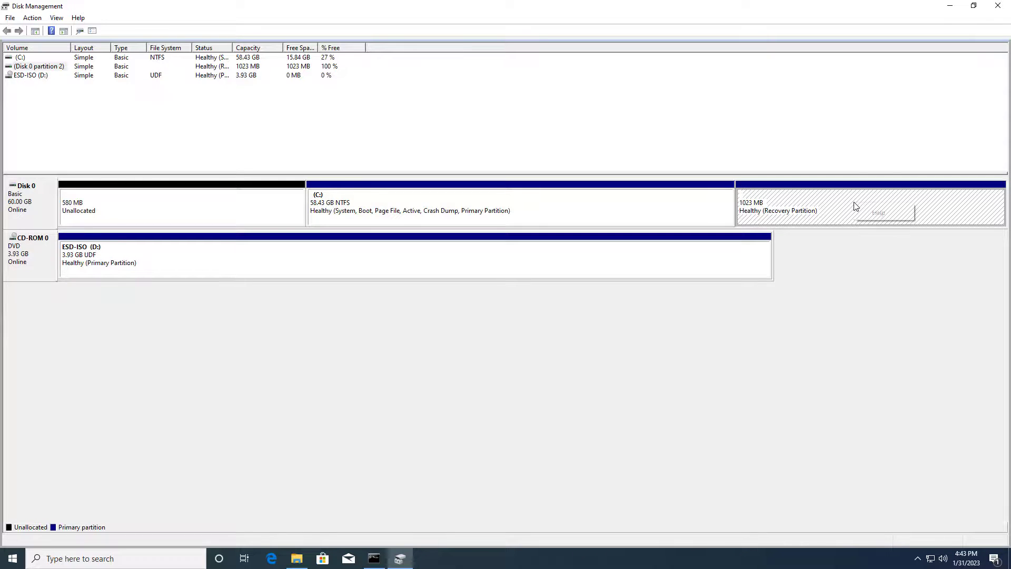
{"action": "left_click", "coordinate": [810, 206]}
{"action": "left_click", "coordinate": [952, 10]}
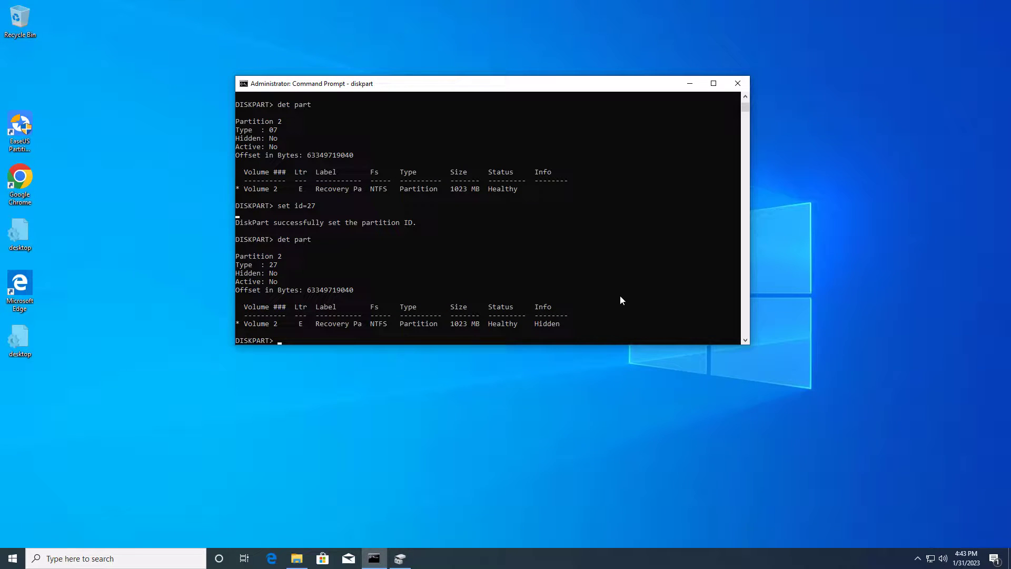
{"action": "type", "text": "exit"}
Step: Exit DiskPart, check reagentc /info shows Disabled, then run reagentc /enable successfully
{"action": "key", "text": "Return"}
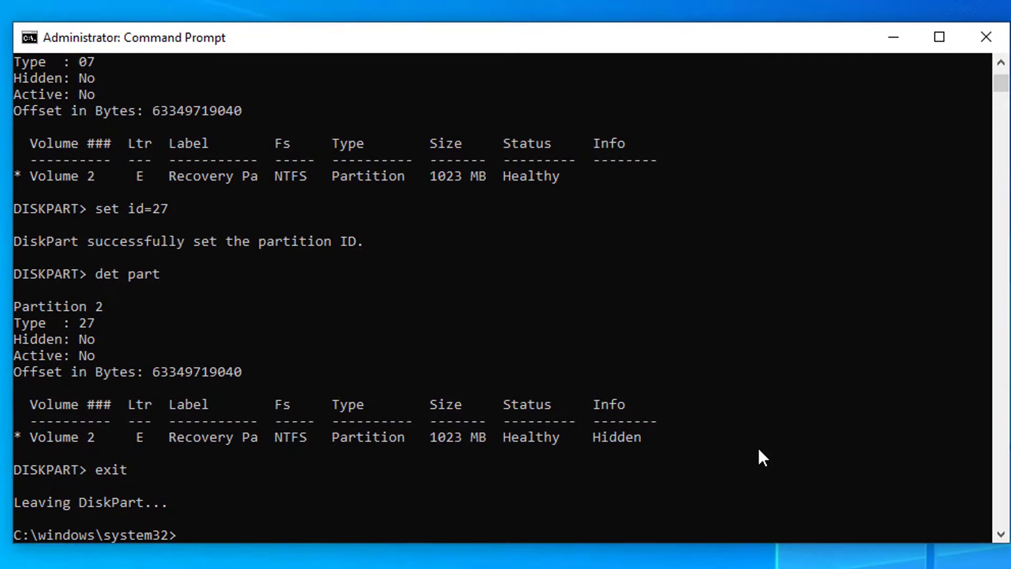
{"action": "type", "text": "rea"}
{"action": "type", "text": "gentc /"}
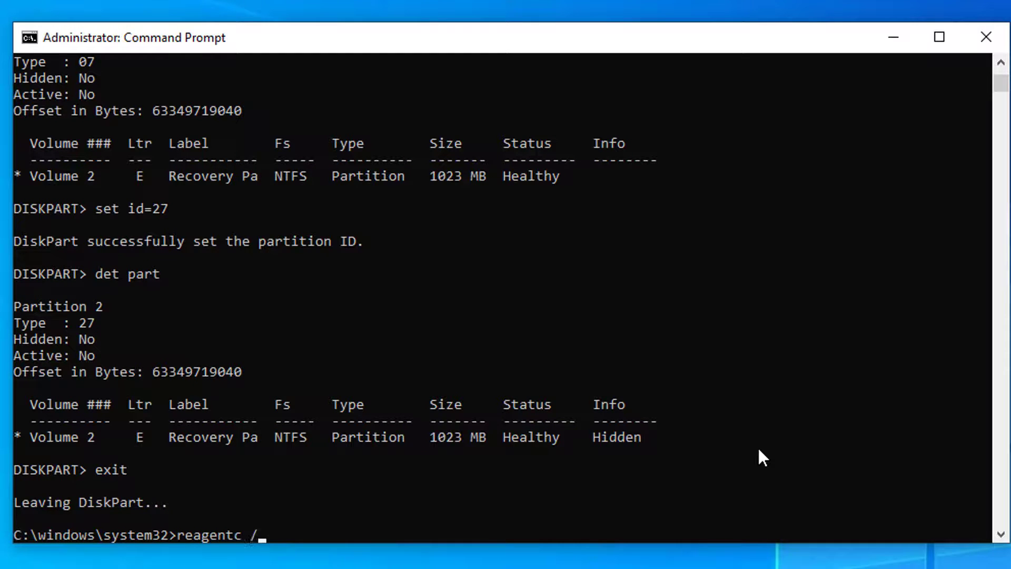
{"action": "type", "text": "info"}
{"action": "key", "text": "Return"}
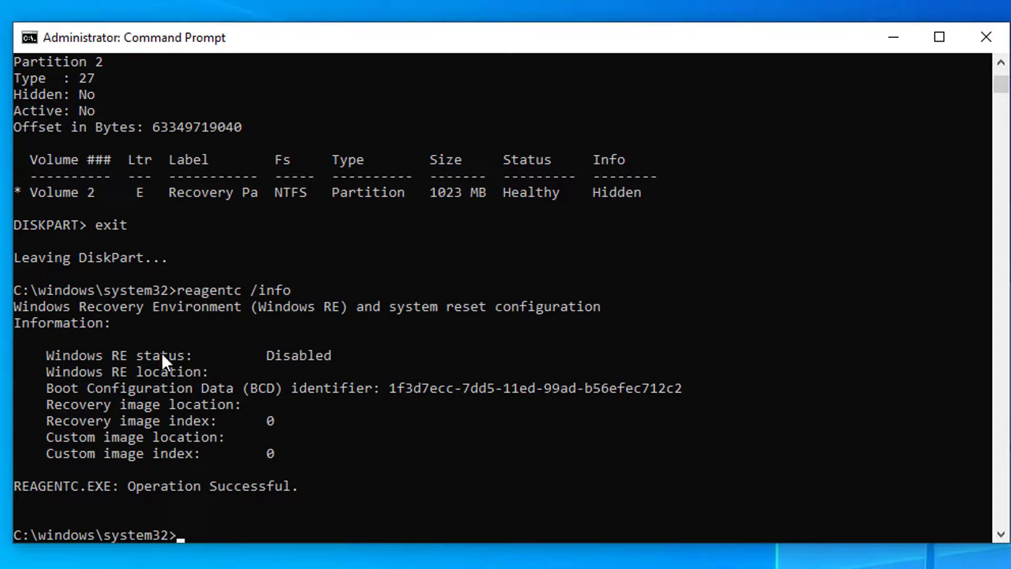
{"action": "type", "text": "re"}
{"action": "type", "text": "agentc "}
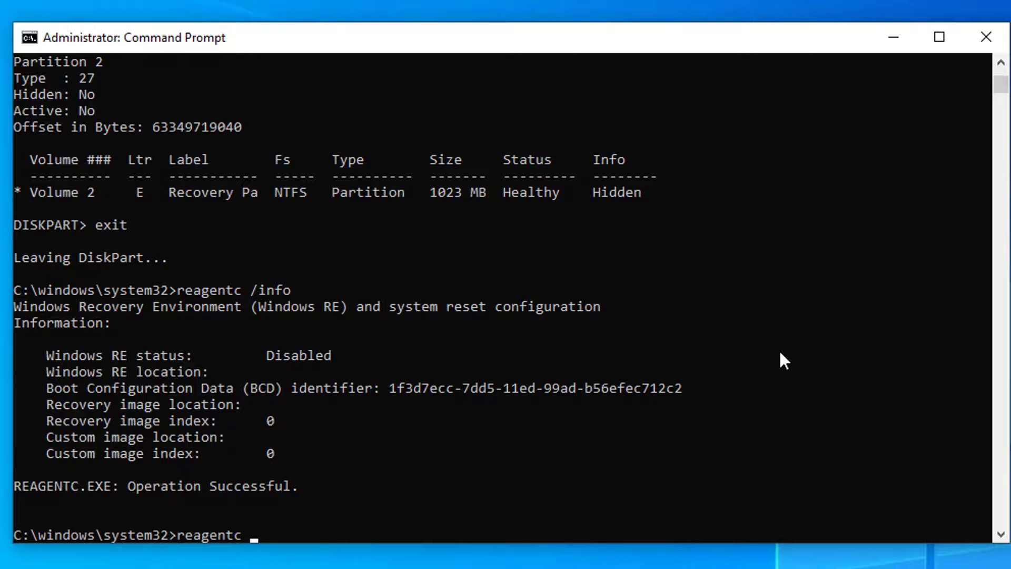
{"action": "type", "text": "/ena"}
{"action": "type", "text": "ble"}
{"action": "key", "text": "Return"}
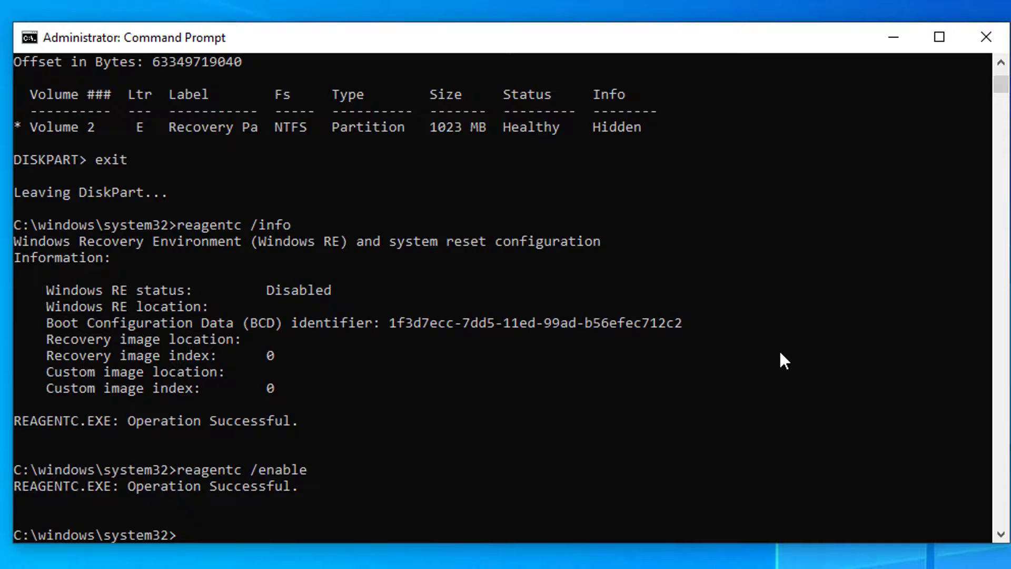
Step: Rerun reagentc /info and highlight the Enabled location harddisk0\partition2\Recovery\WindowsRE
{"action": "left_click_drag", "start_coordinate": [314, 488], "coordinate": [16, 487]}
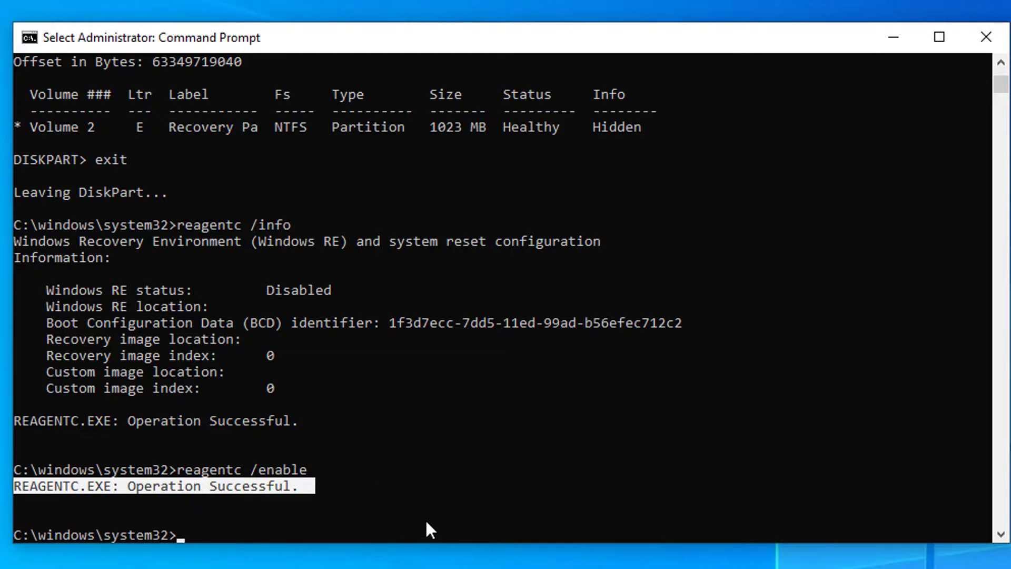
{"action": "type", "text": "re"}
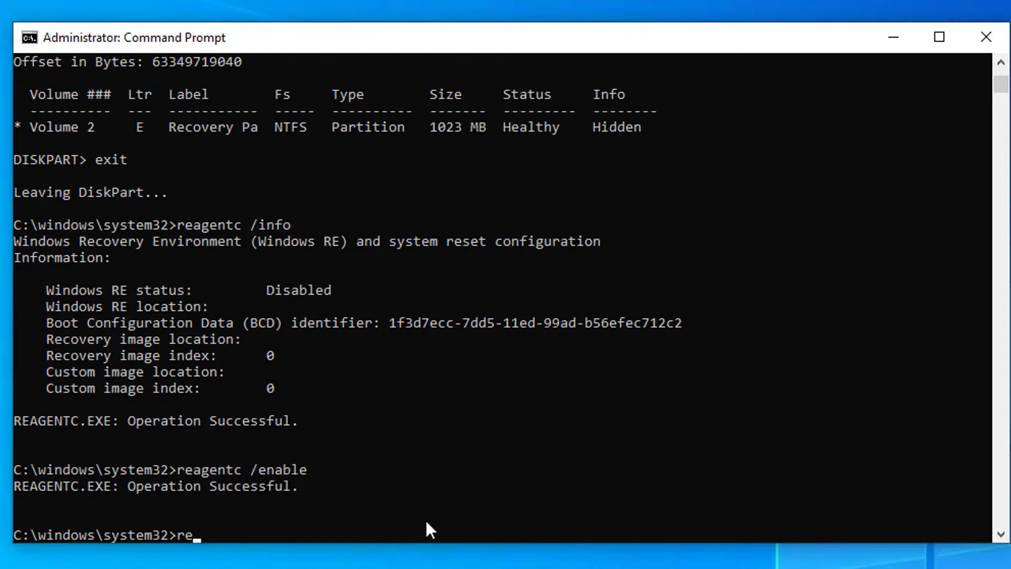
{"action": "type", "text": "agentc"}
{"action": "type", "text": " /info"}
{"action": "key", "text": "Return"}
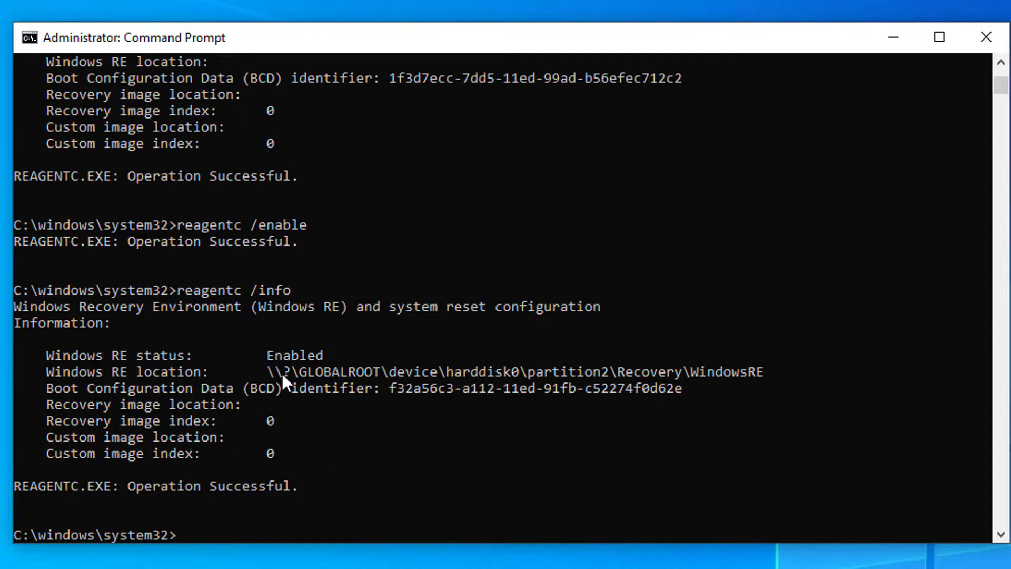
{"action": "left_click_drag", "start_coordinate": [276, 372], "coordinate": [569, 372]}
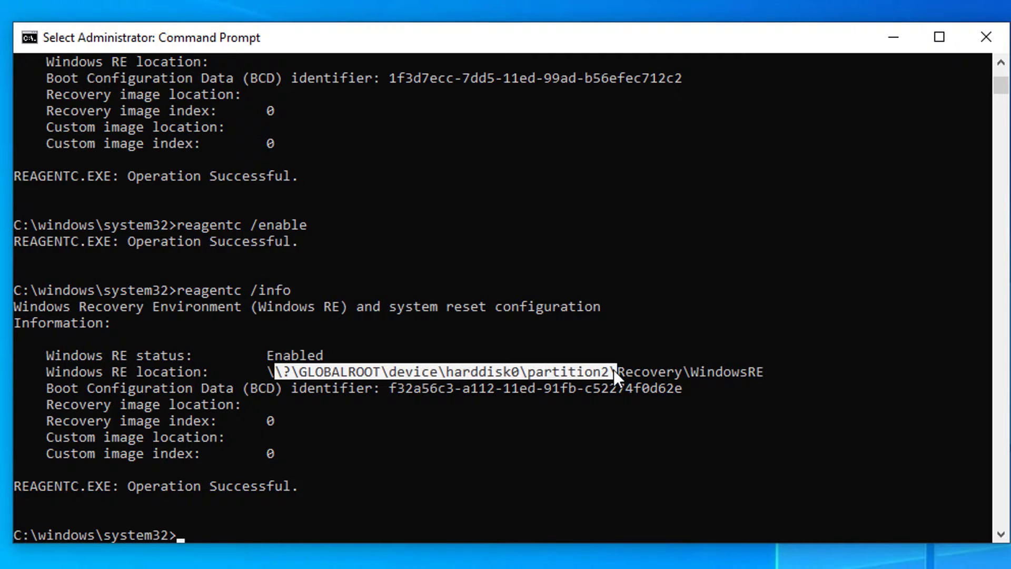
{"action": "left_click_drag", "start_coordinate": [759, 376], "coordinate": [764, 375]}
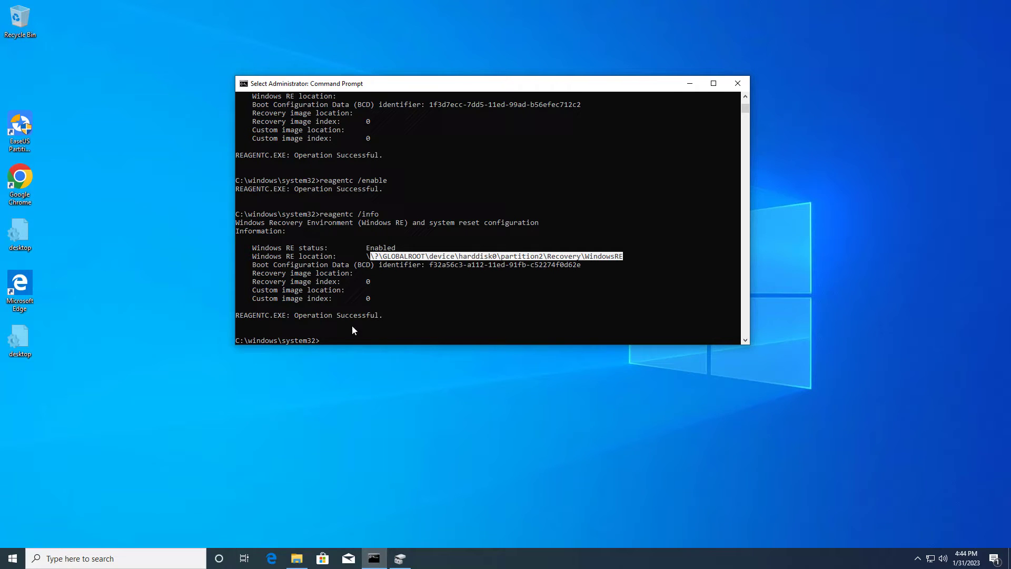
Step: Restore Disk Management to review the Recovery Partition, then close it
{"action": "left_click", "coordinate": [401, 559]}
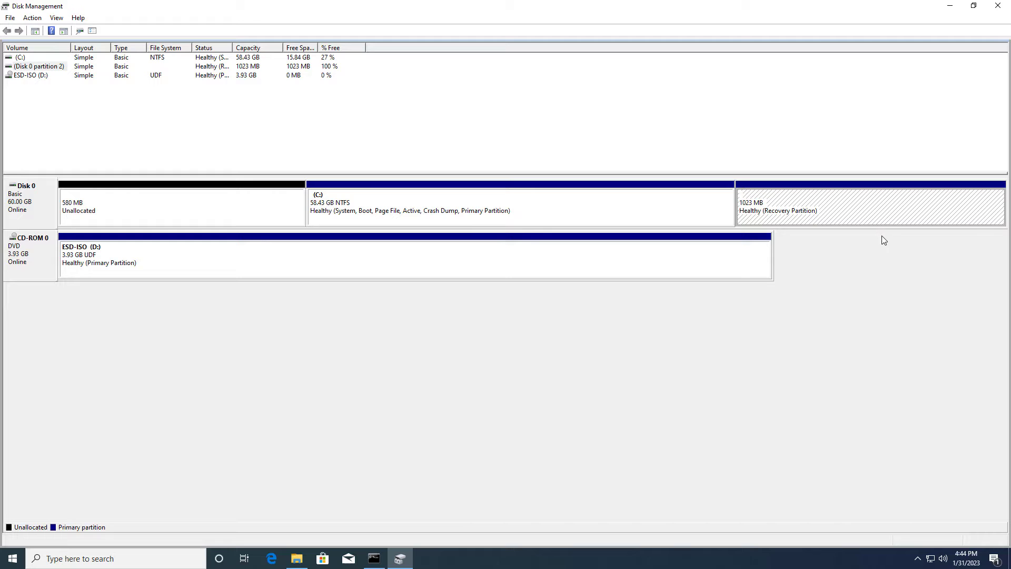
{"action": "left_click", "coordinate": [998, 6]}
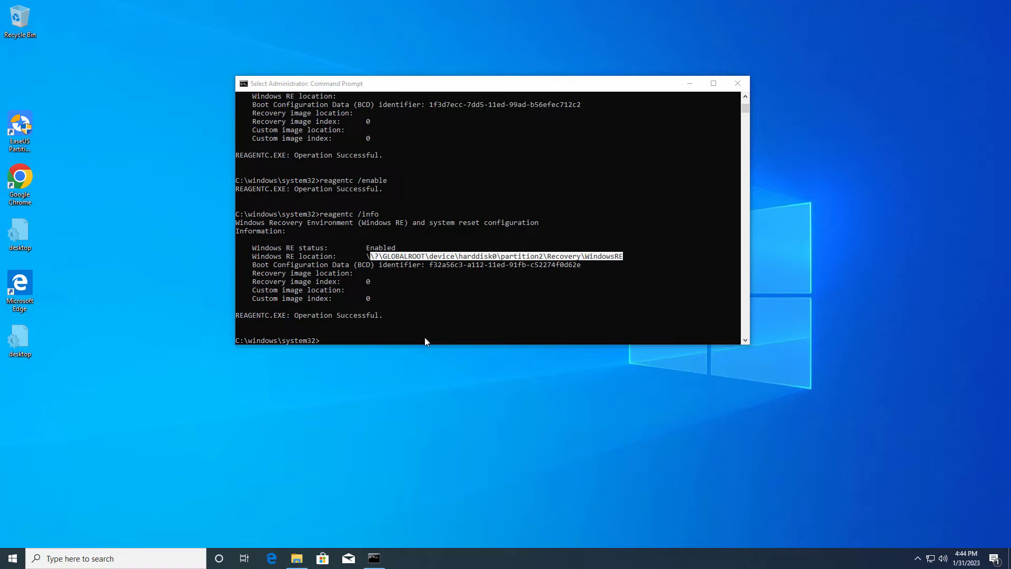
{"action": "type", "text": "ex"}
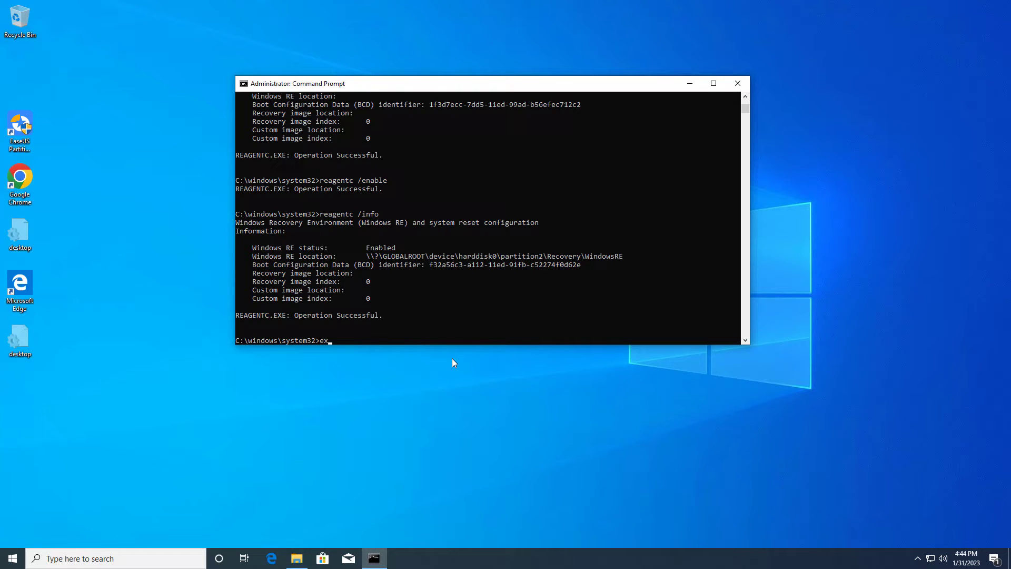
{"action": "type", "text": "it"}
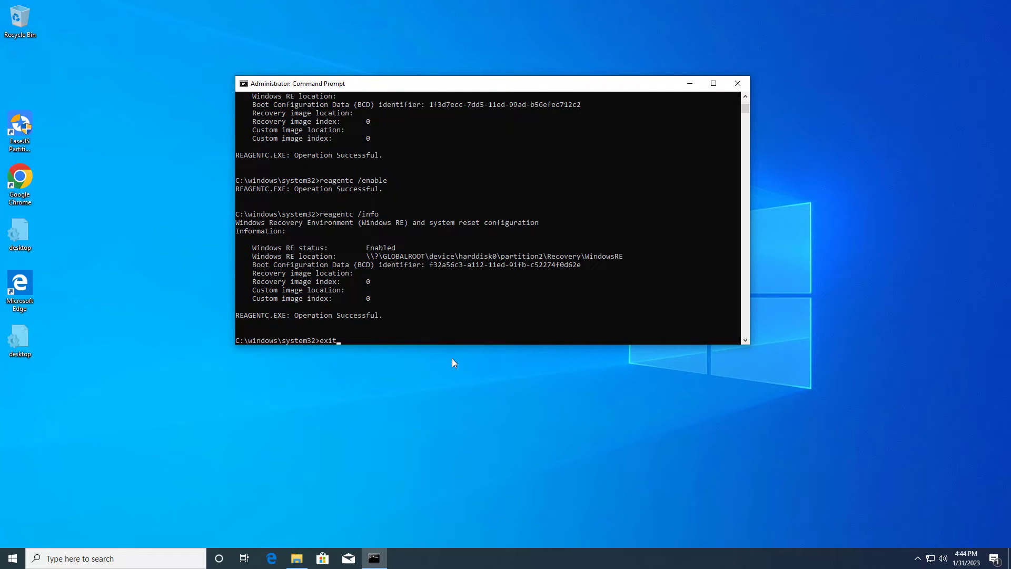